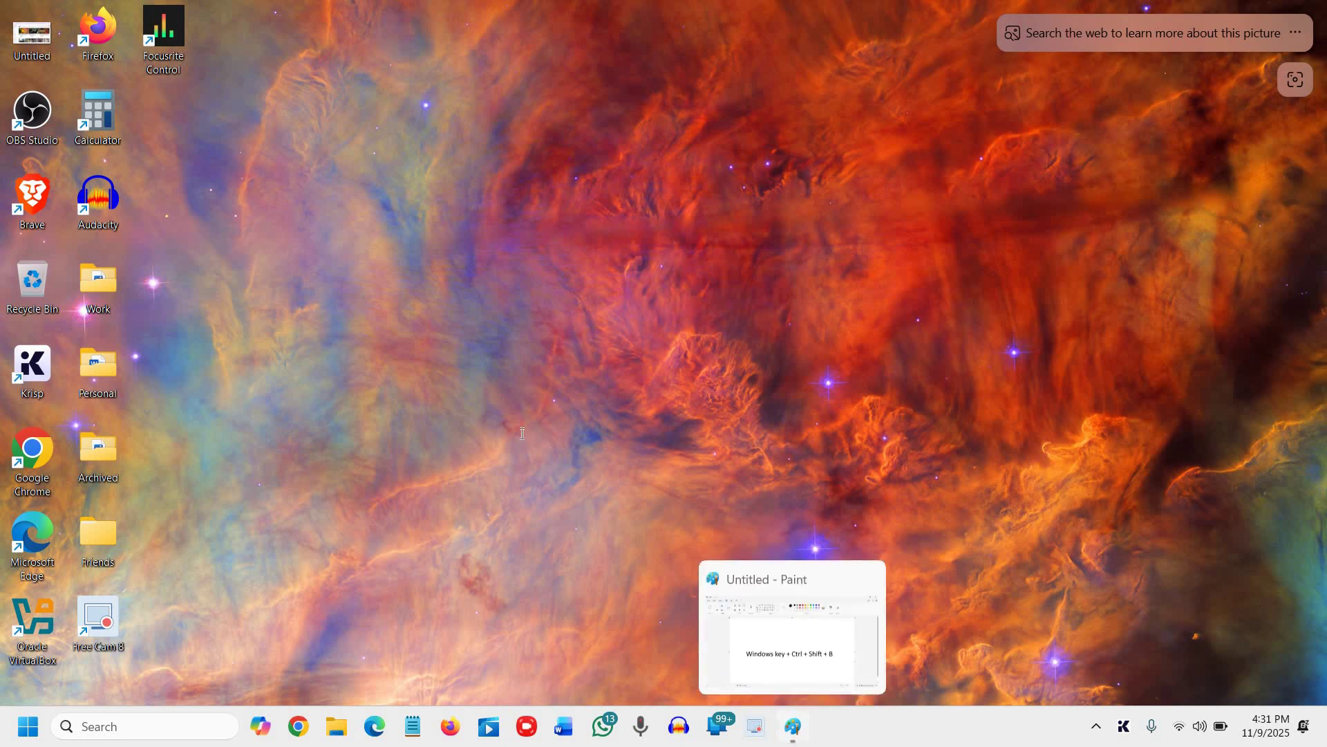
Step: Reset the graphics driver with Win+Ctrl+Shift+B from Paint, then close Paint without saving
left_click(794, 731)
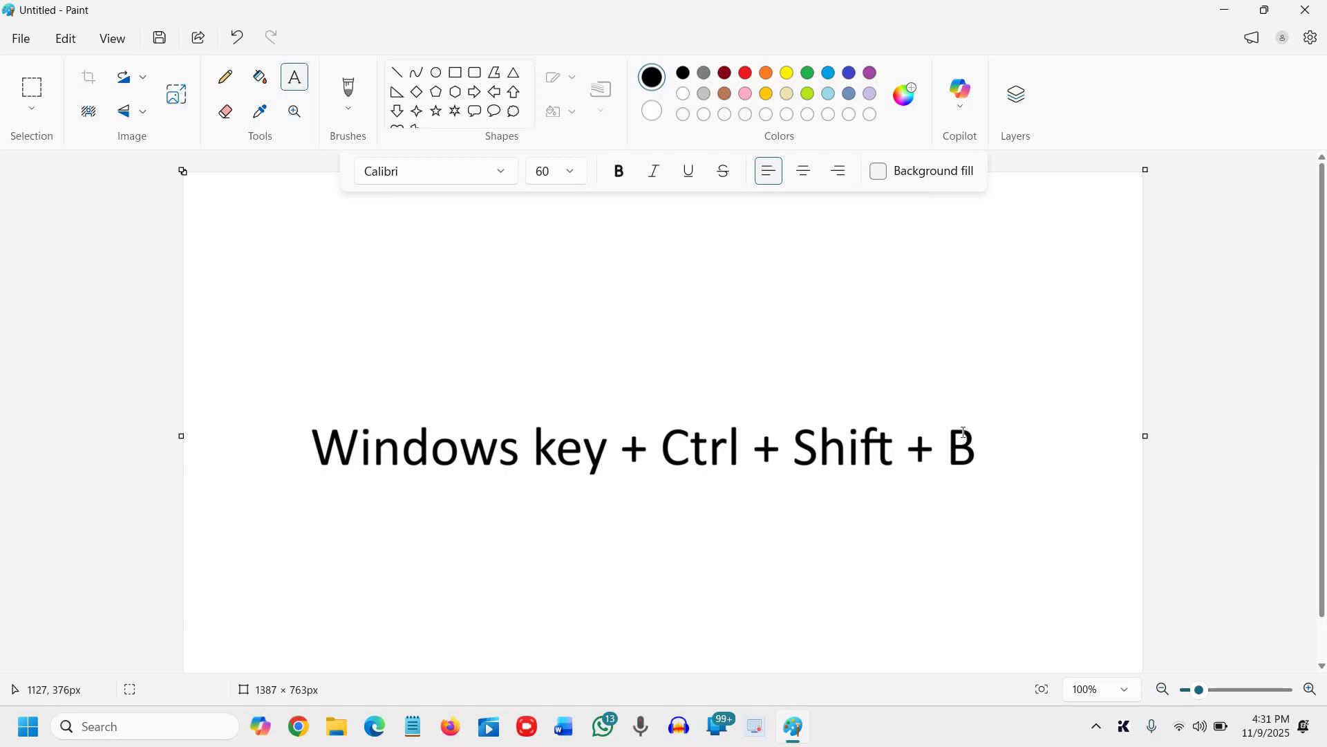
key("super+ctrl+shift+b")
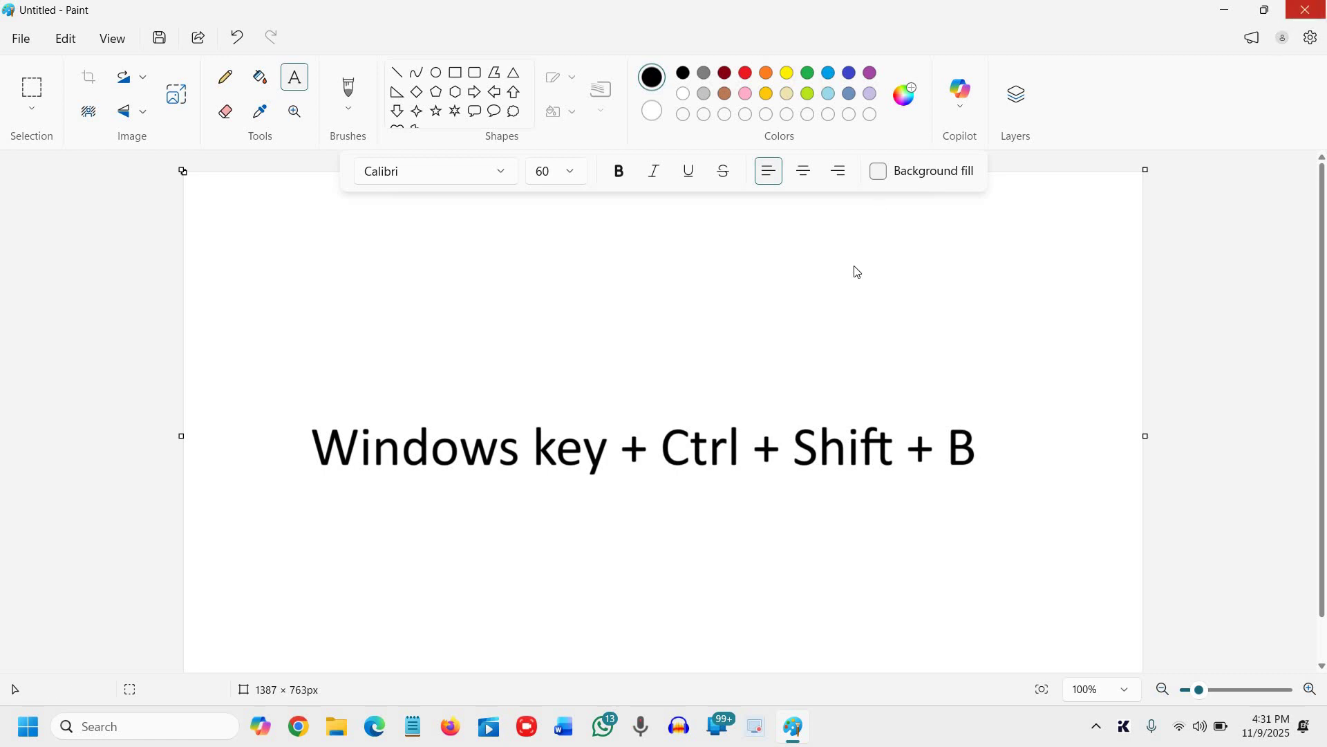
left_click(672, 399)
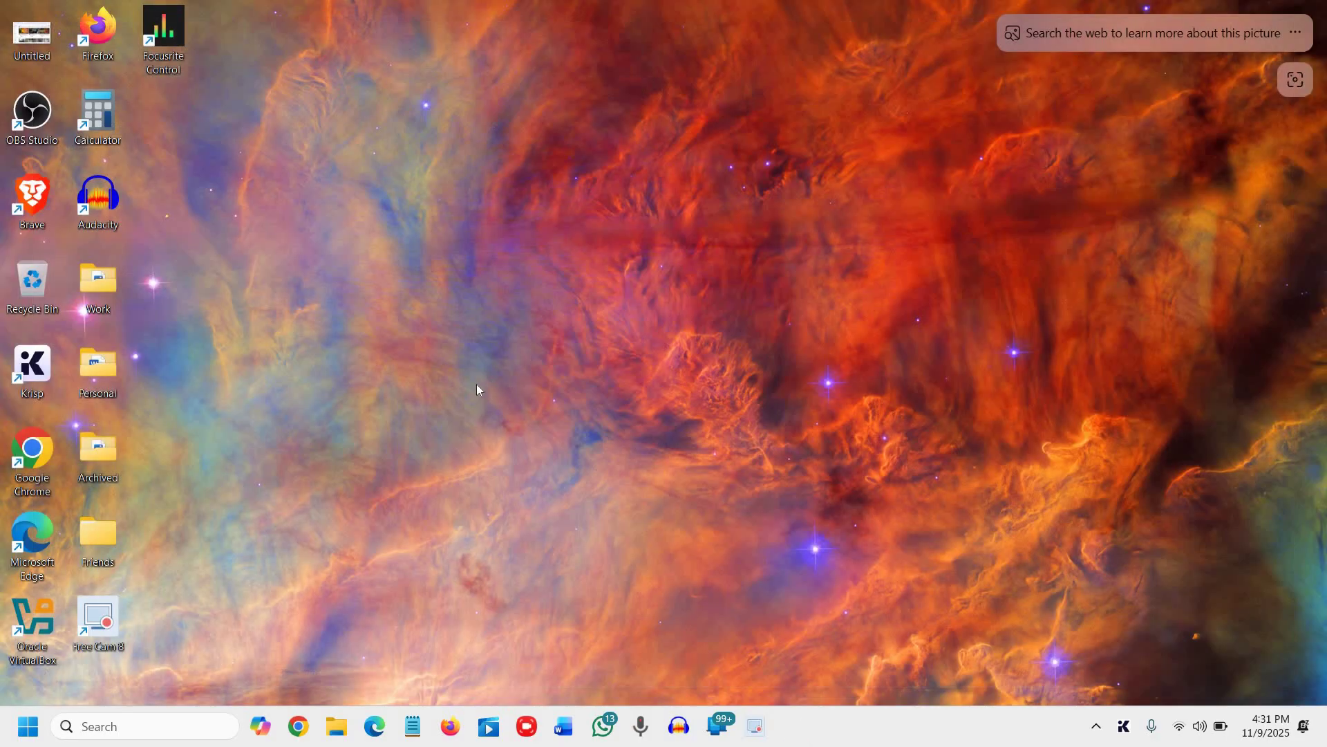
key("super+p")
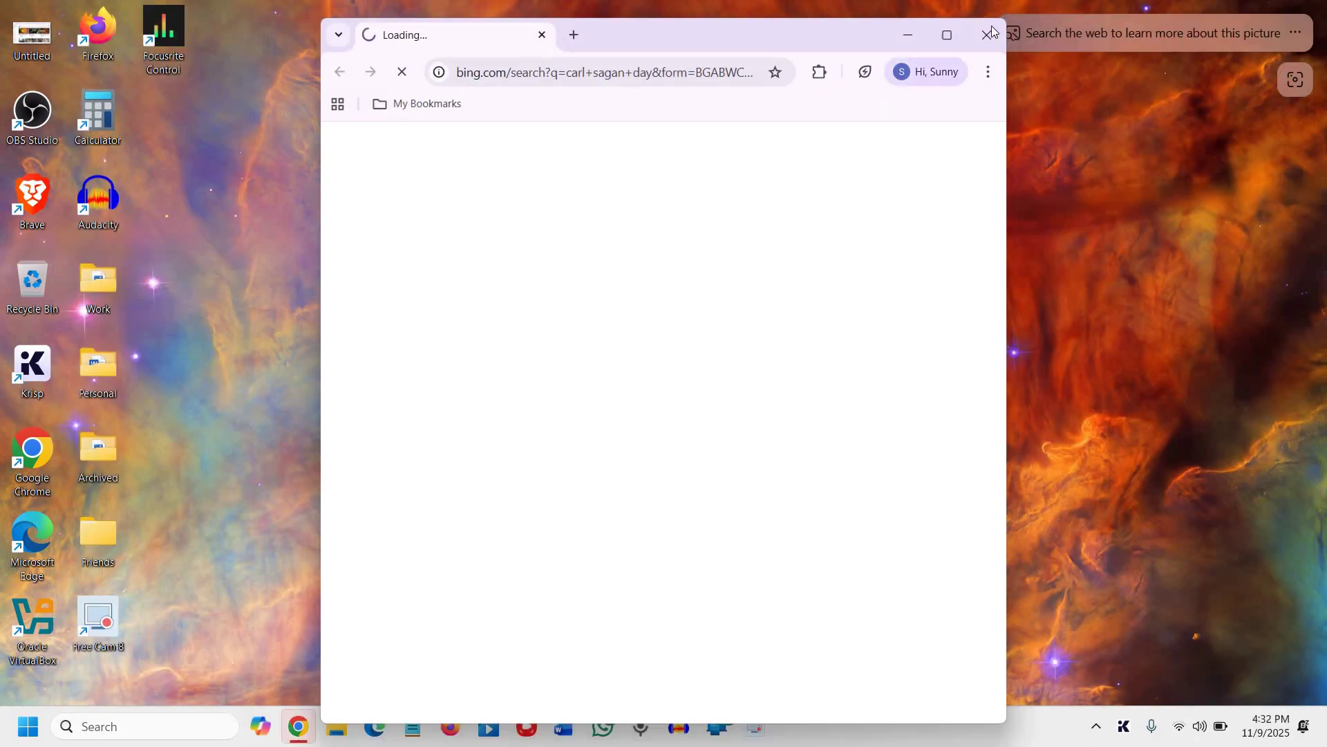
left_click(987, 34)
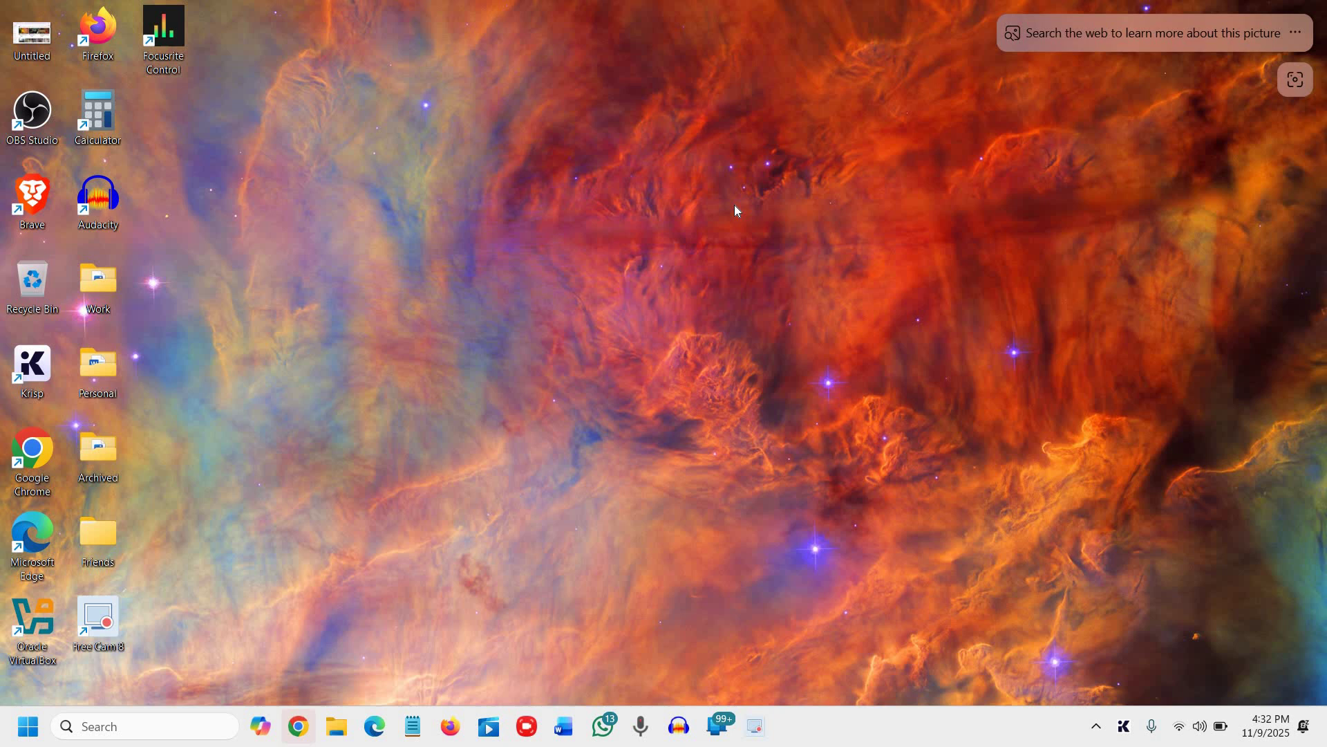
Step: Run Detect under Multiple displays in Display settings, find no second display, and close Settings
right_click(737, 211)
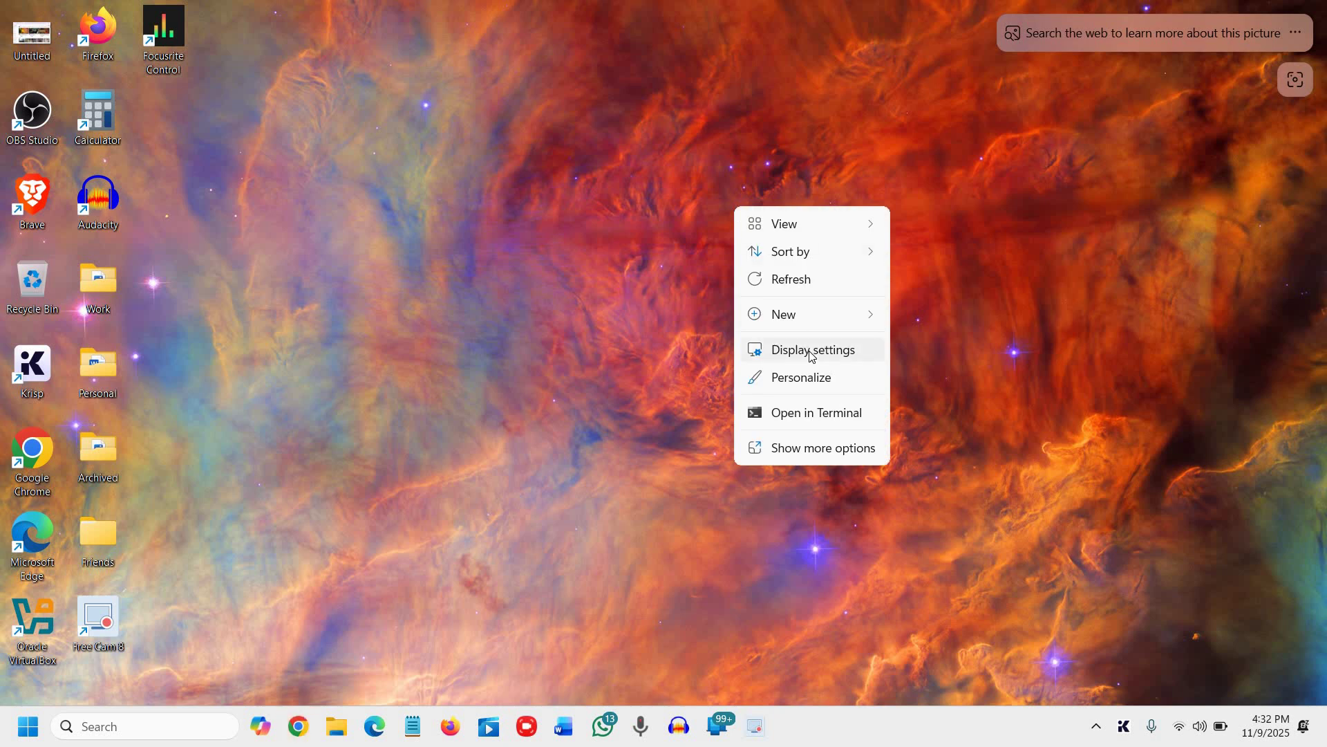
left_click(812, 353)
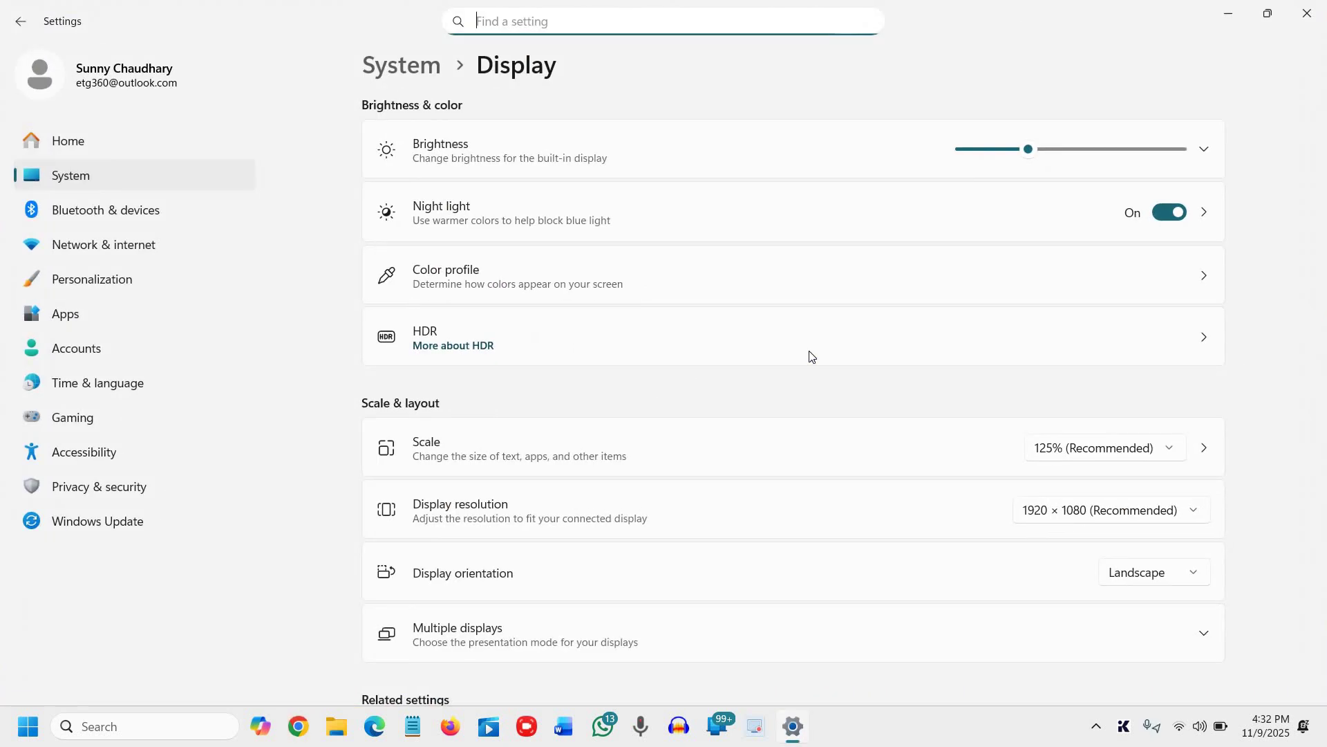
scroll(479, 477, "down", 3)
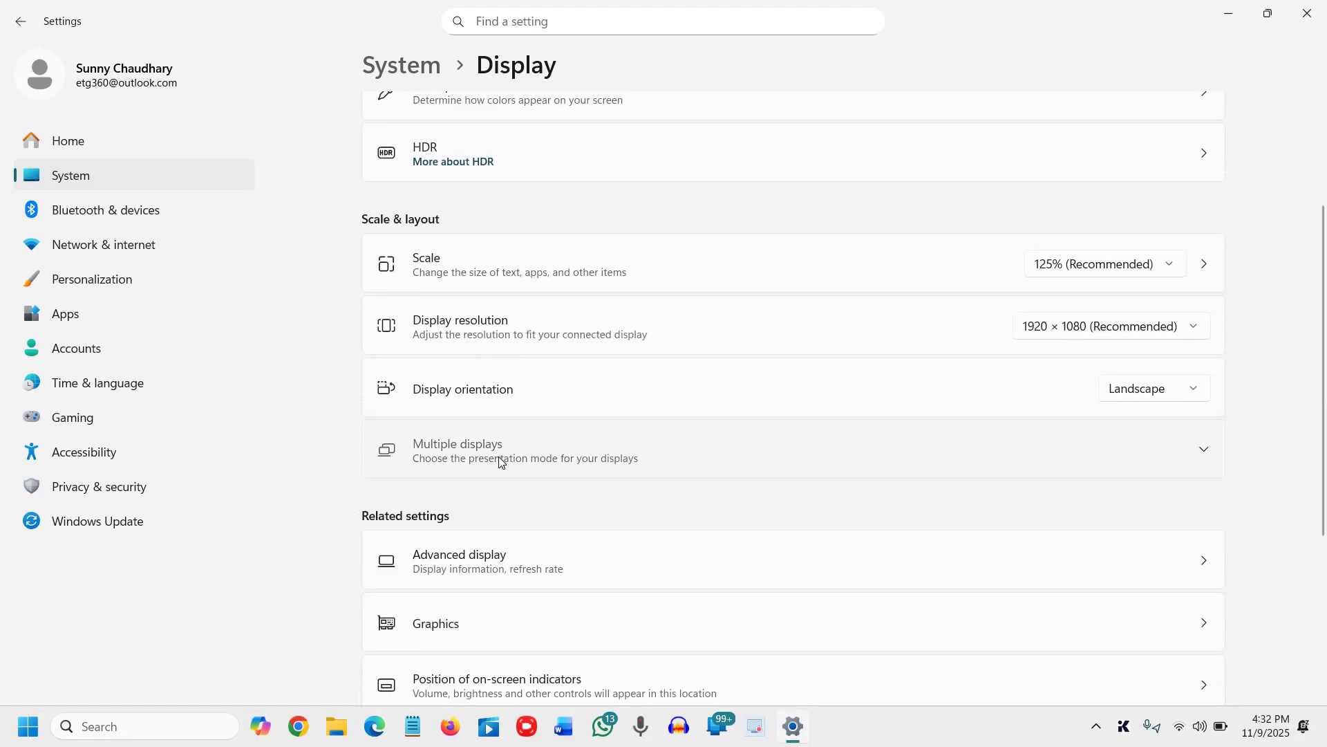
left_click(468, 465)
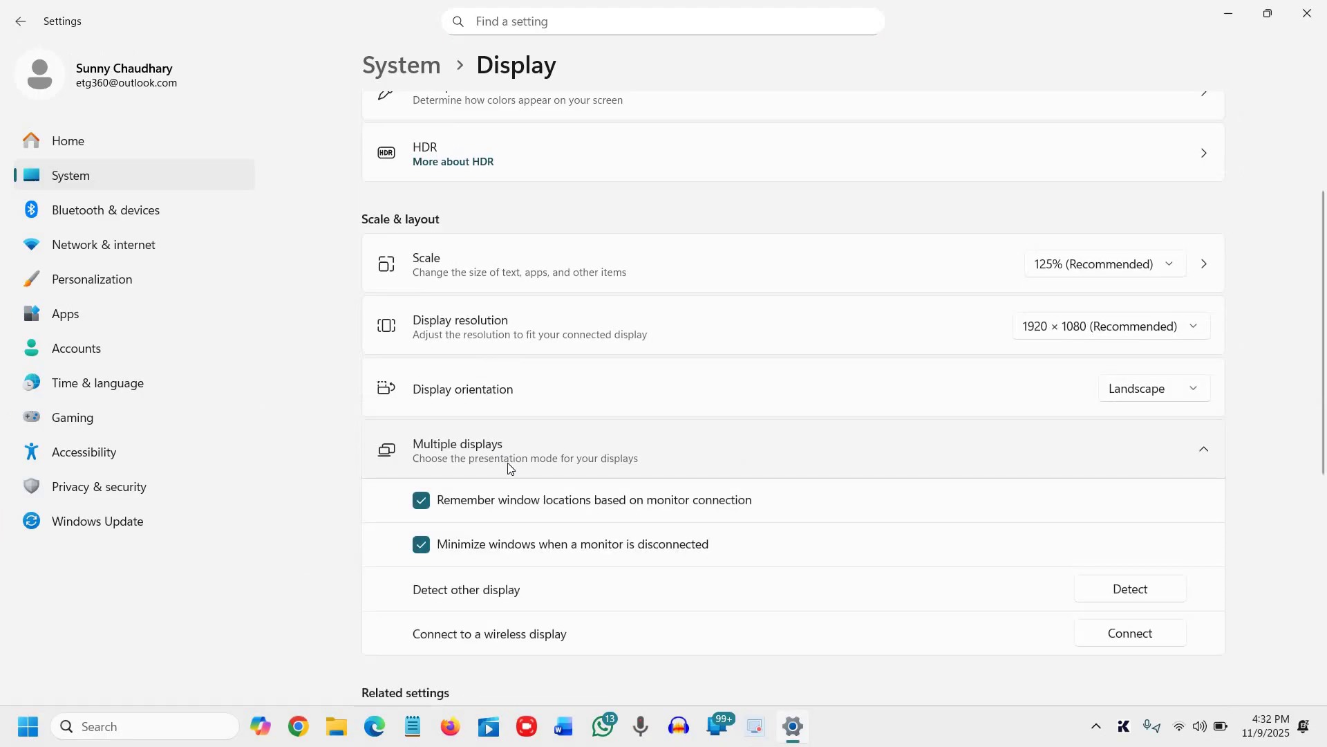
scroll(1091, 515, "down", 2)
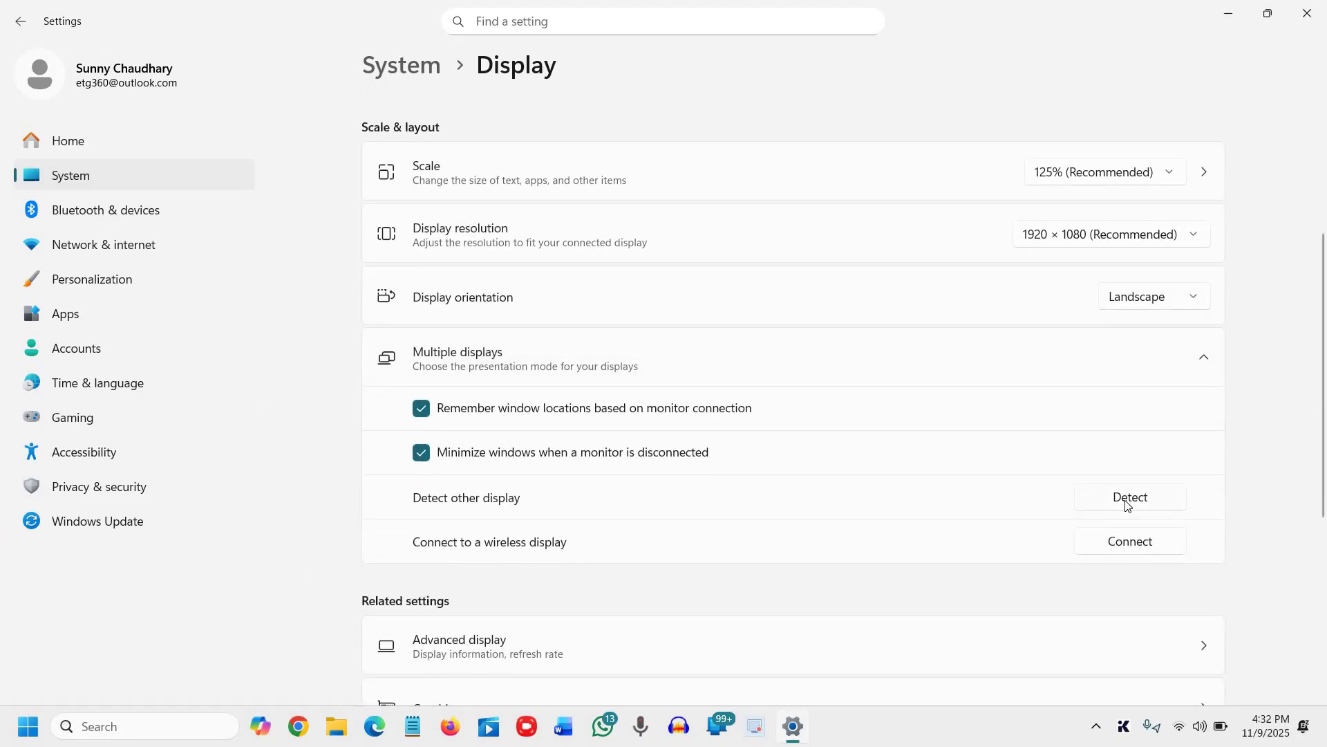
left_click(1127, 500)
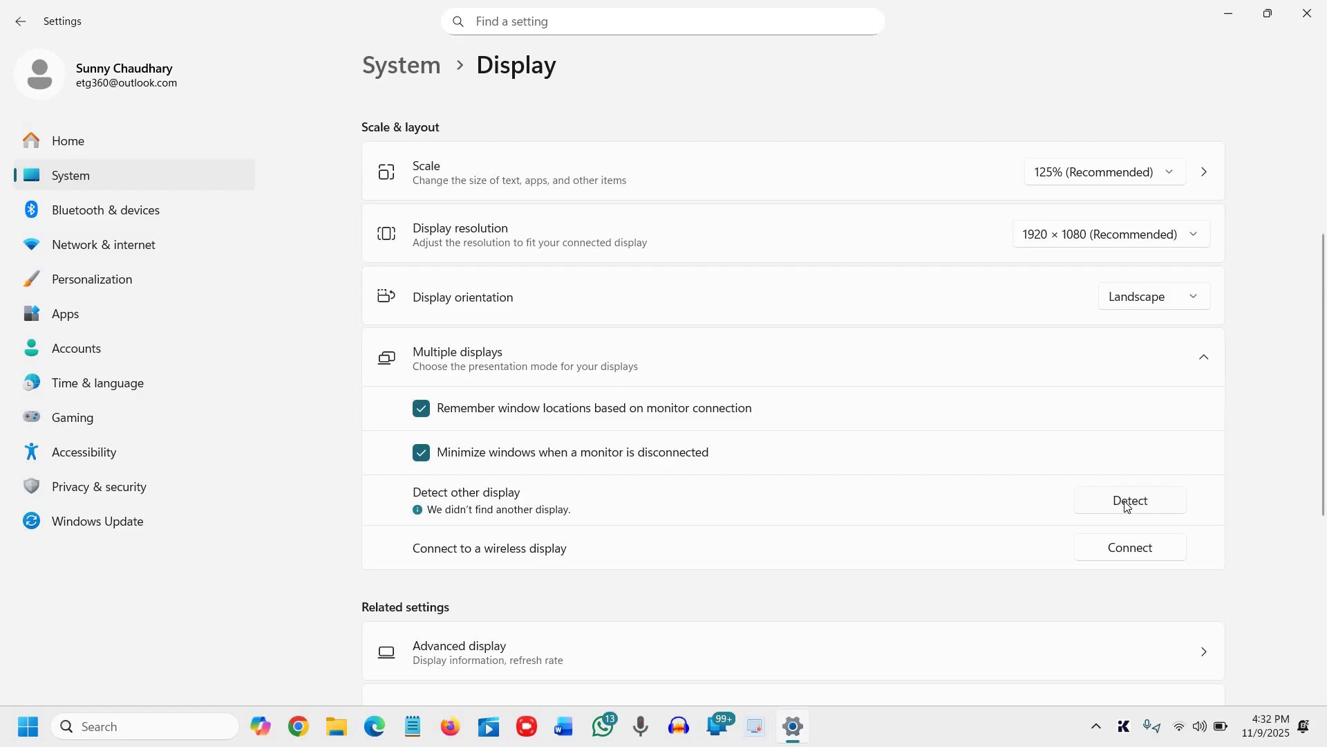
left_click(1305, 19)
key("super+p")
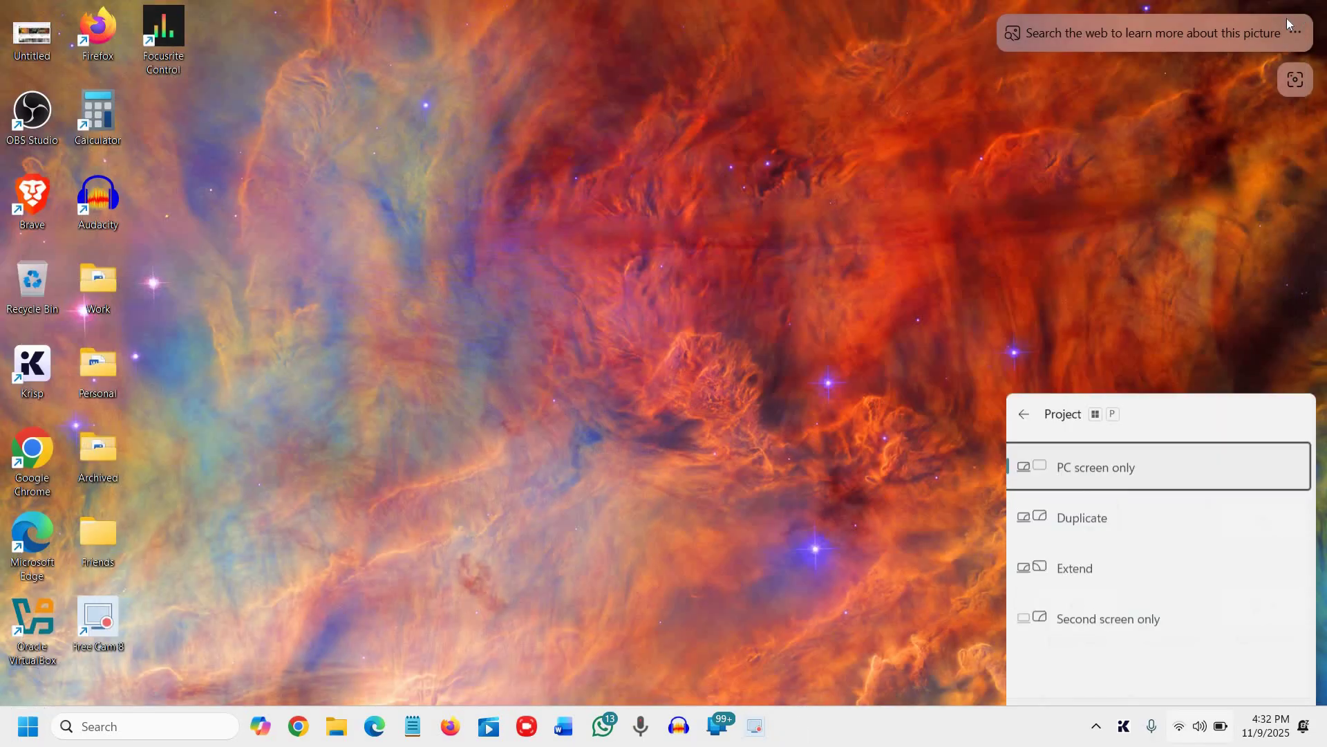
key("Escape")
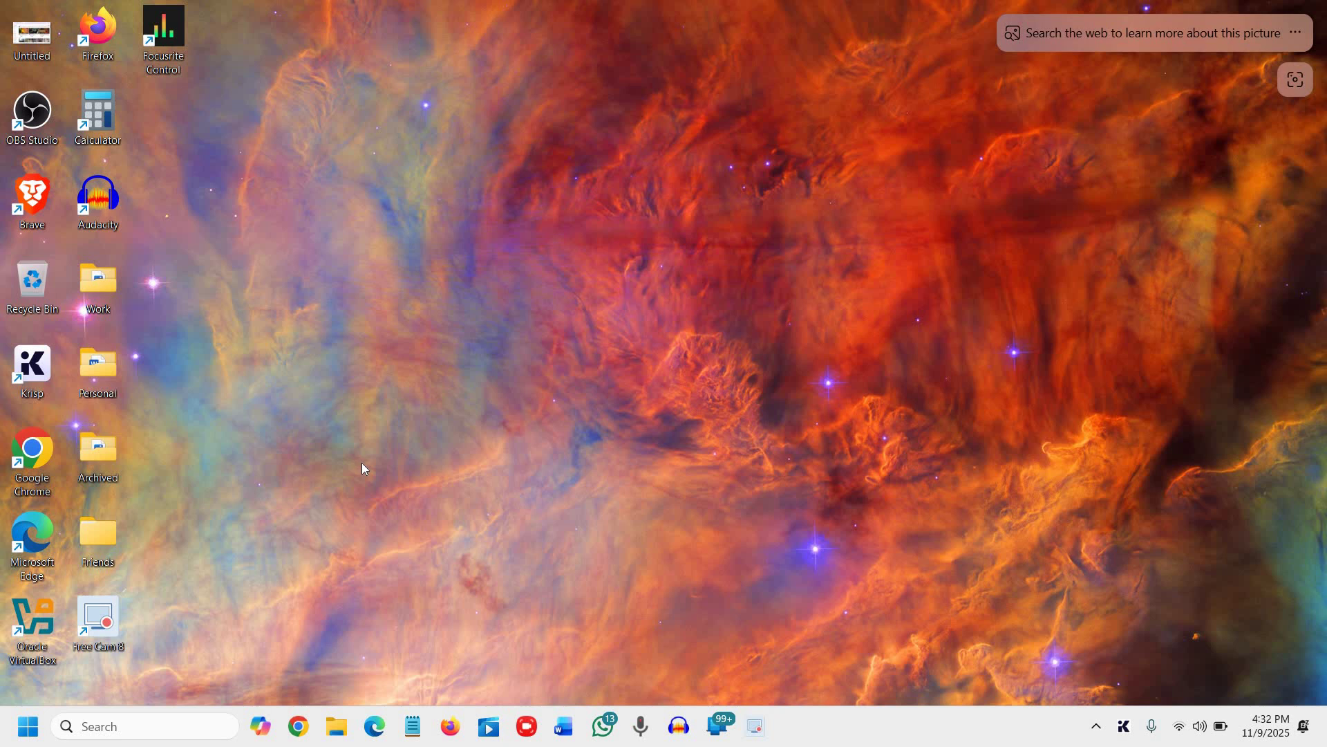
Step: Launch Device Manager, collapse Firmware and select Integrated Monitor under Monitors
right_click(29, 730)
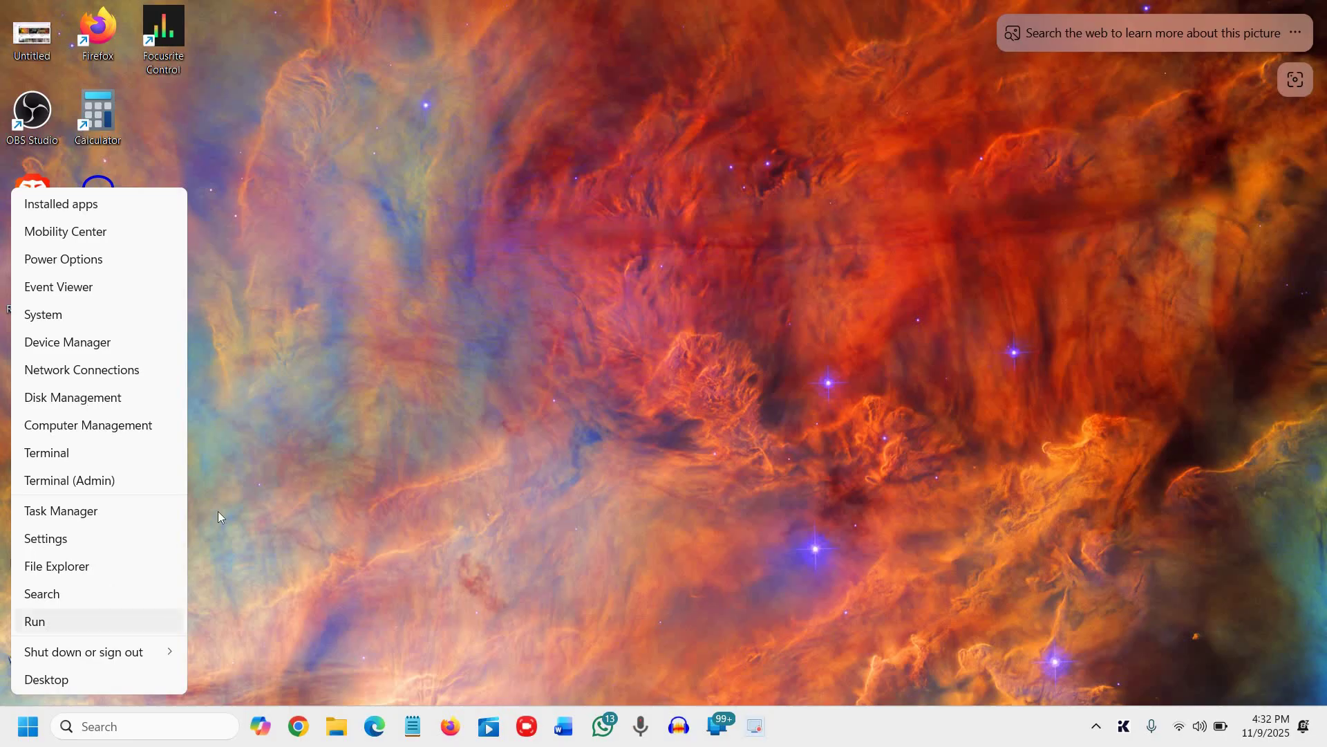
left_click(29, 729)
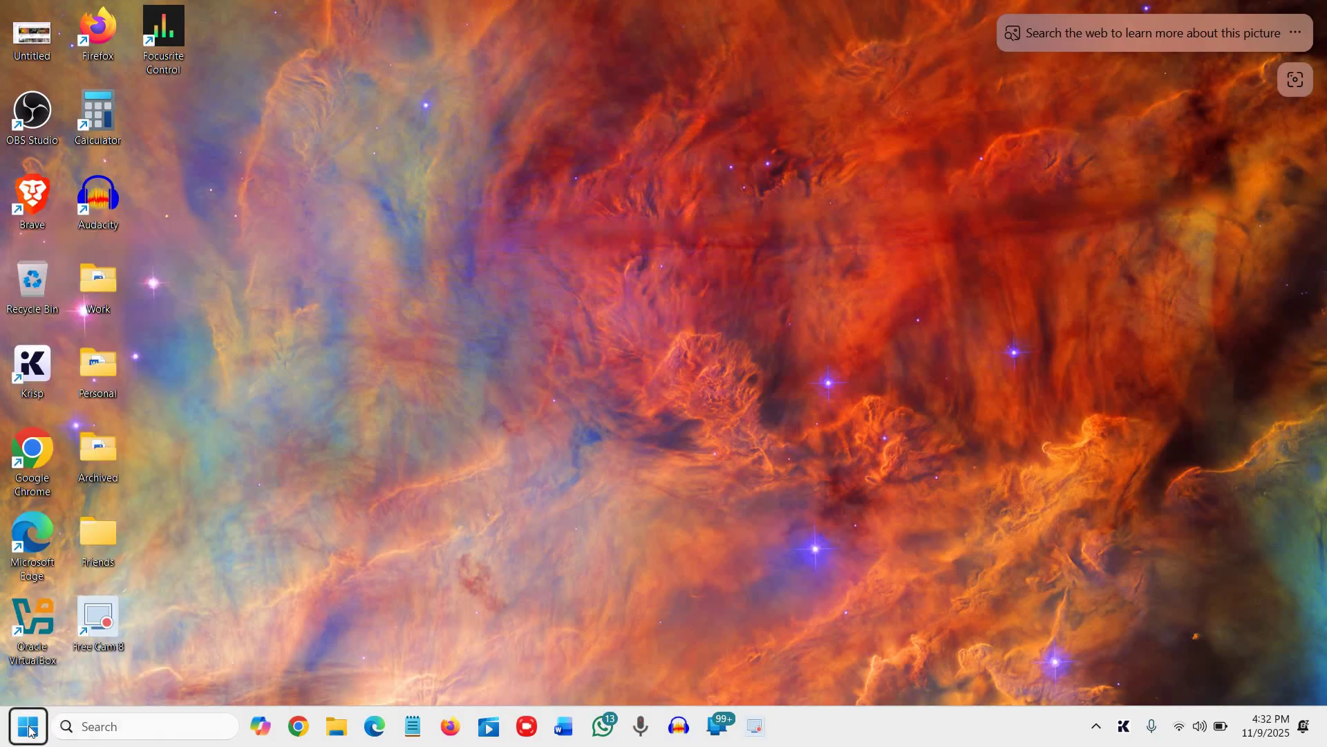
right_click(29, 730)
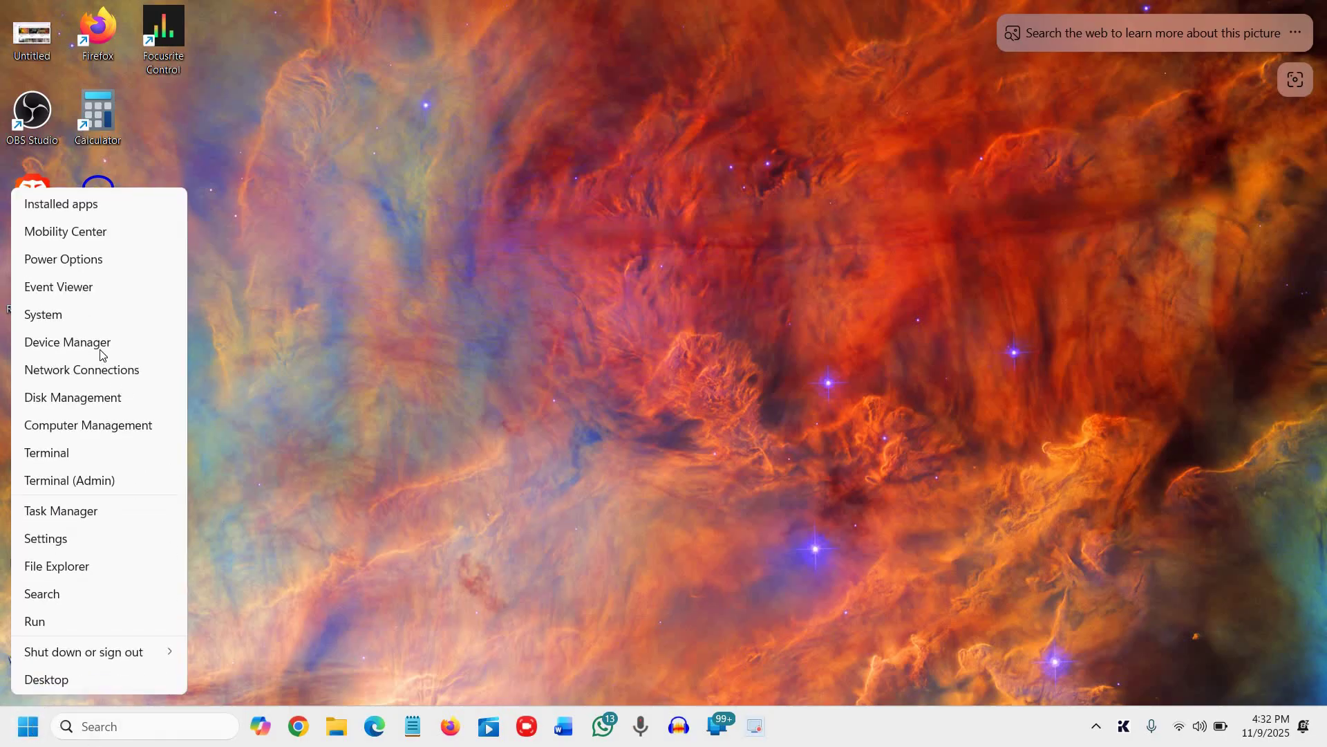
left_click(587, 242)
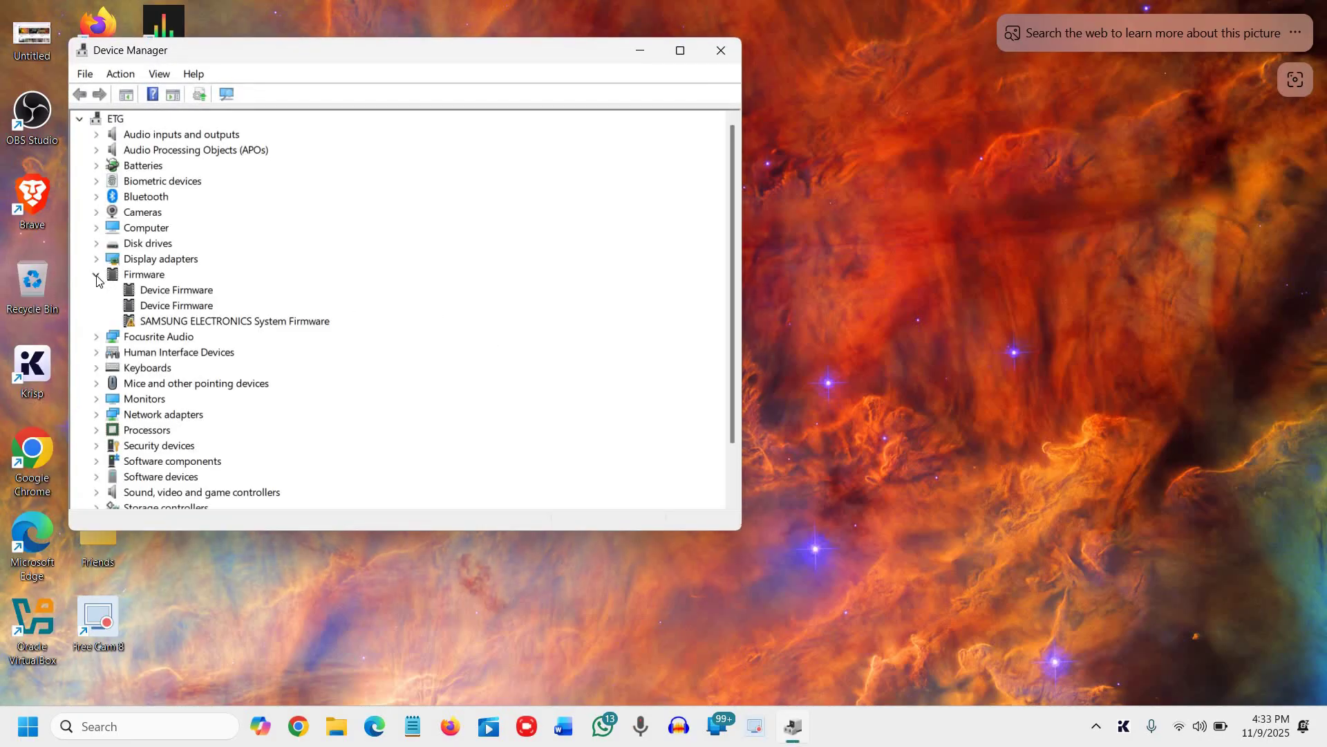
left_click(96, 276)
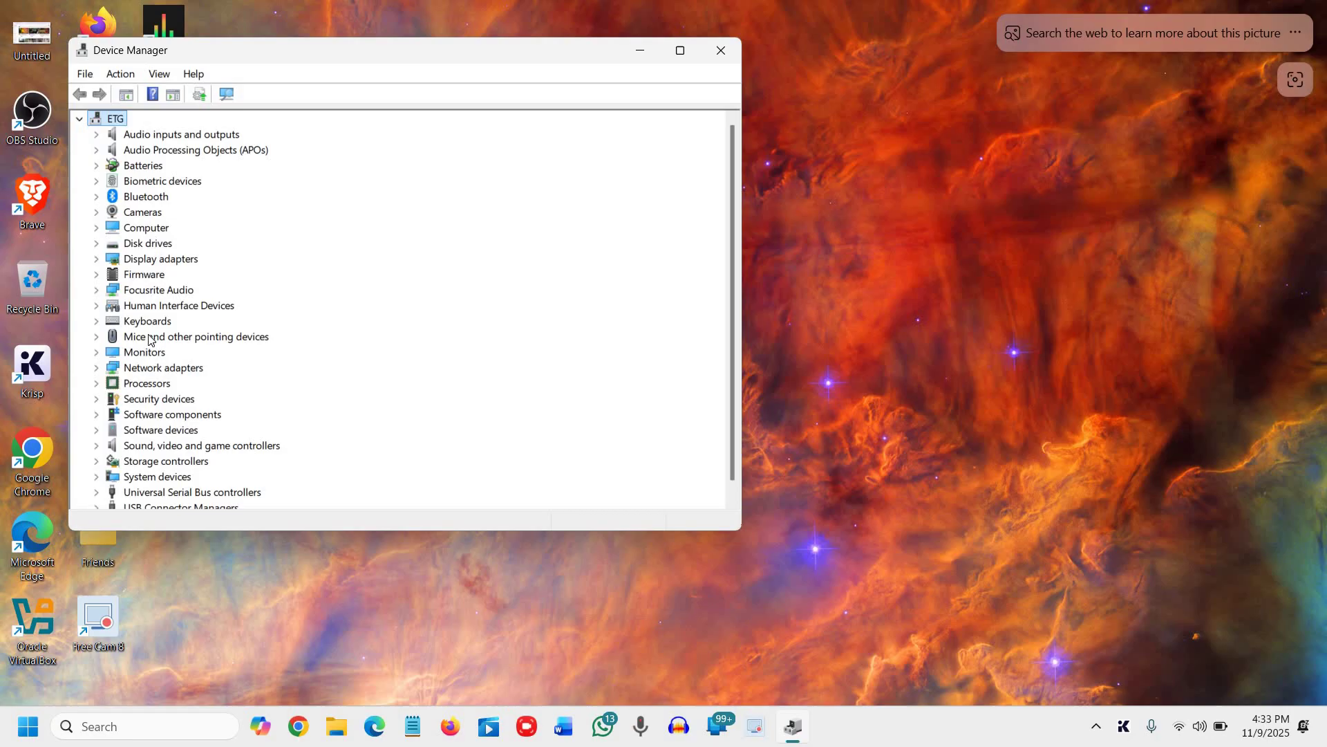
left_click(96, 352)
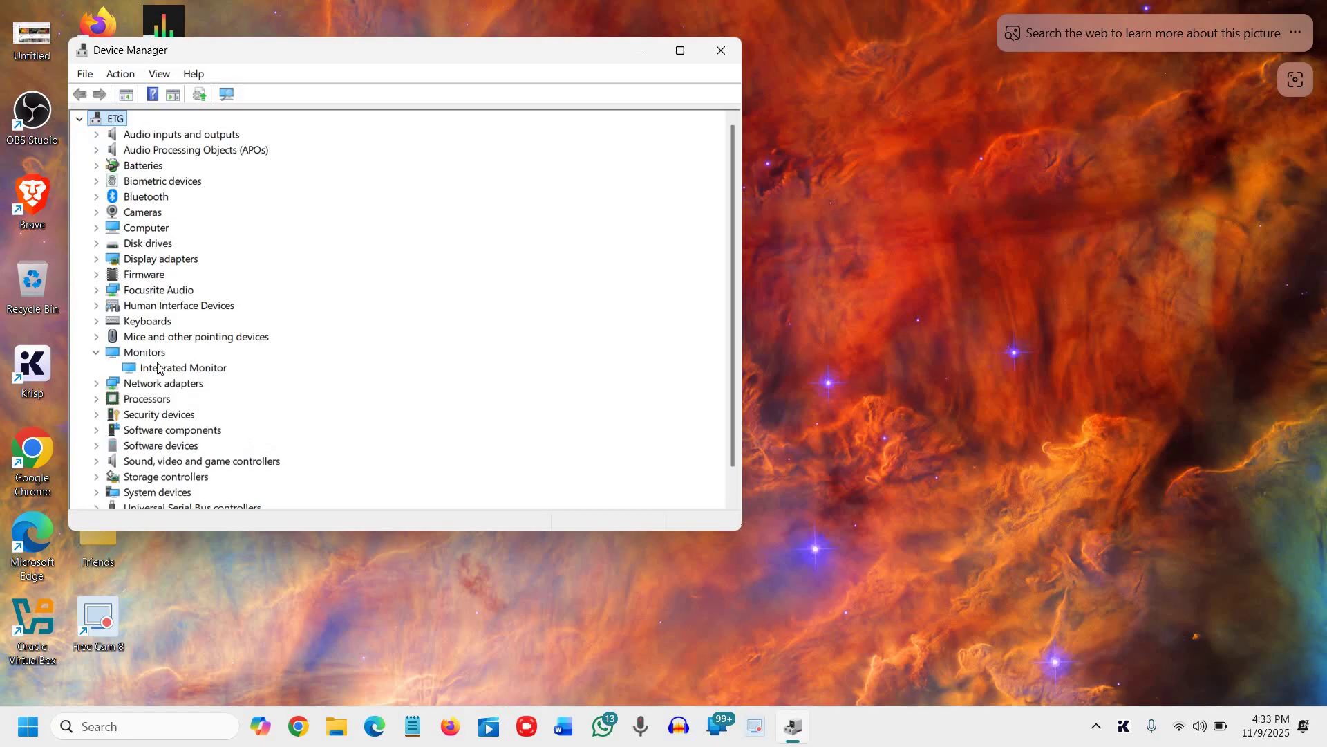
left_click(185, 369)
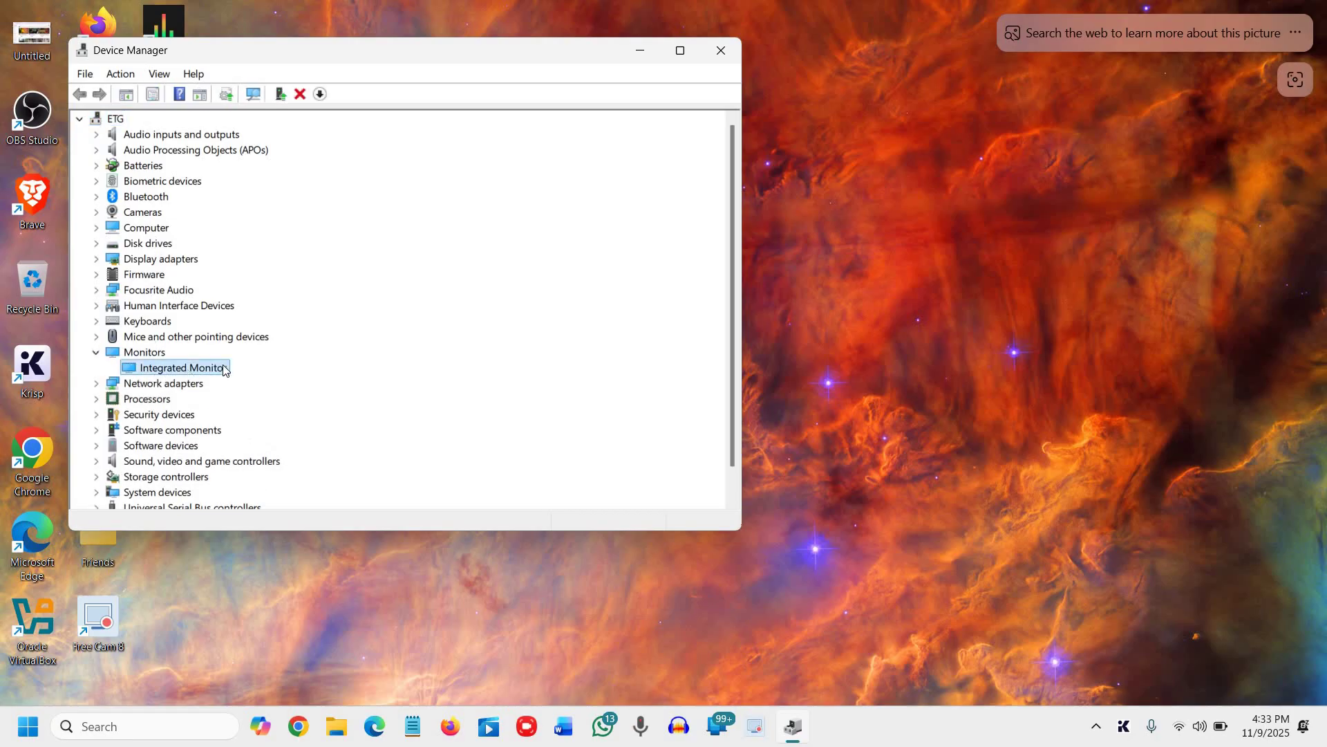
Step: Search automatically for an Integrated Monitor driver; Generic PnP Monitor is already the best
right_click(185, 375)
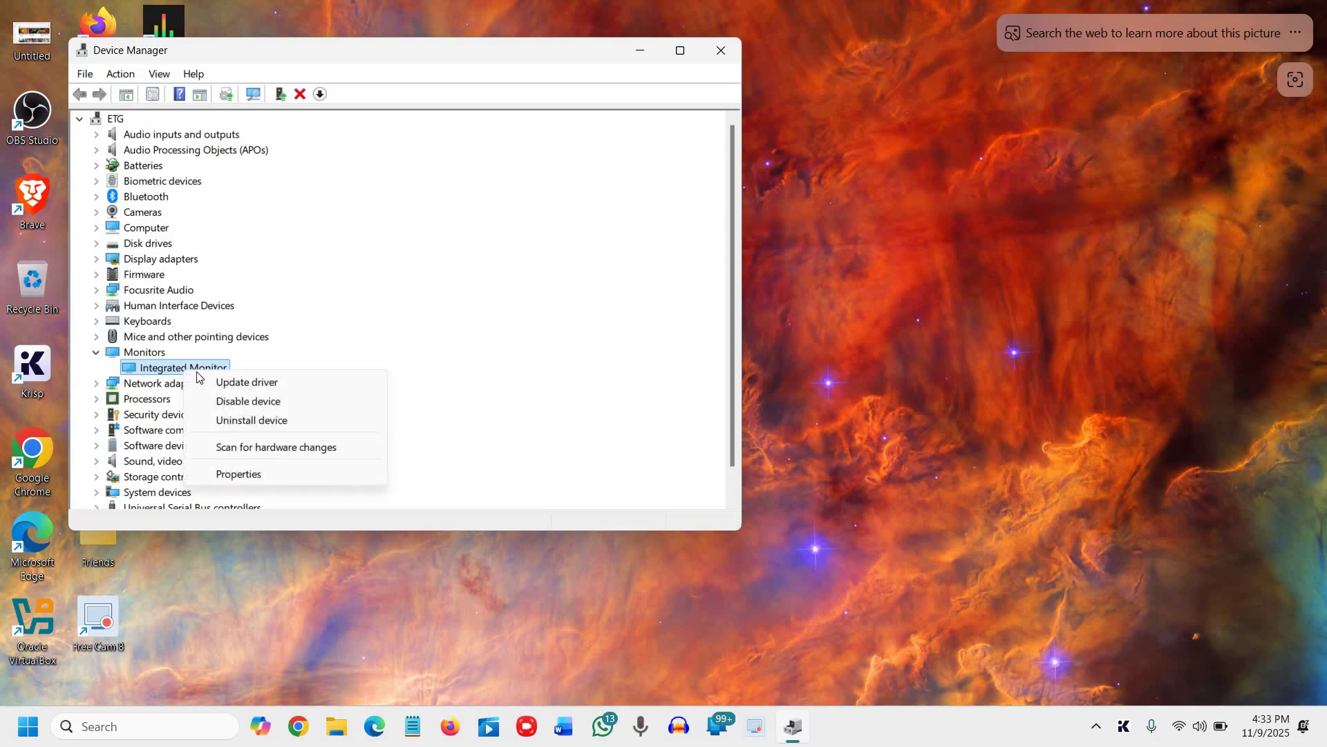
left_click(233, 384)
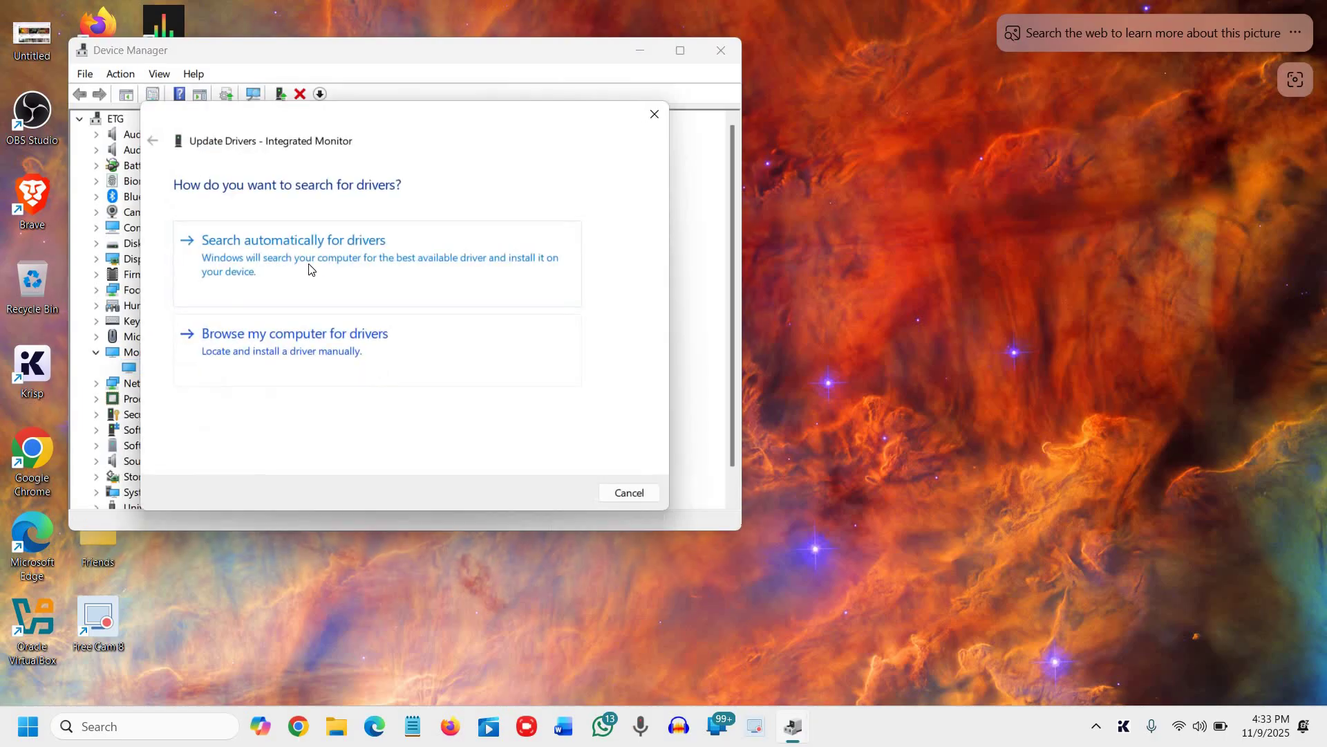
left_click(298, 259)
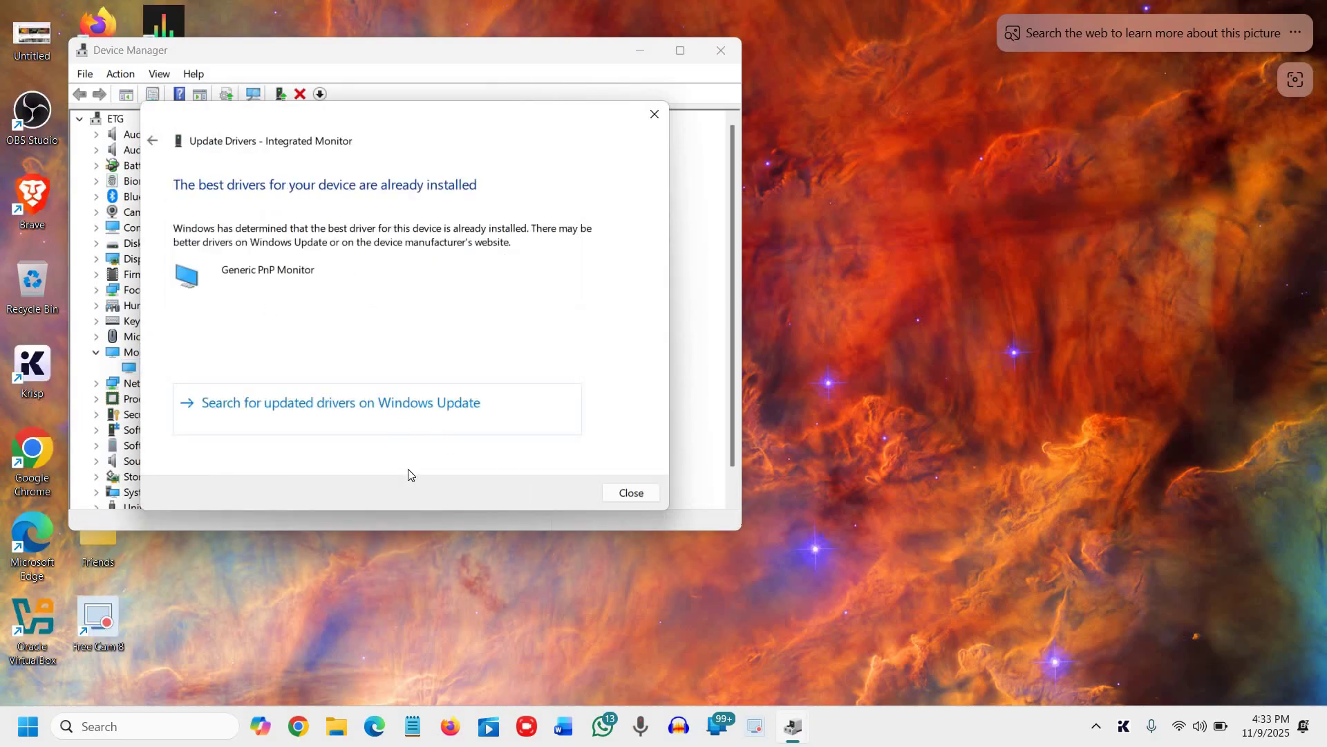
left_click(634, 498)
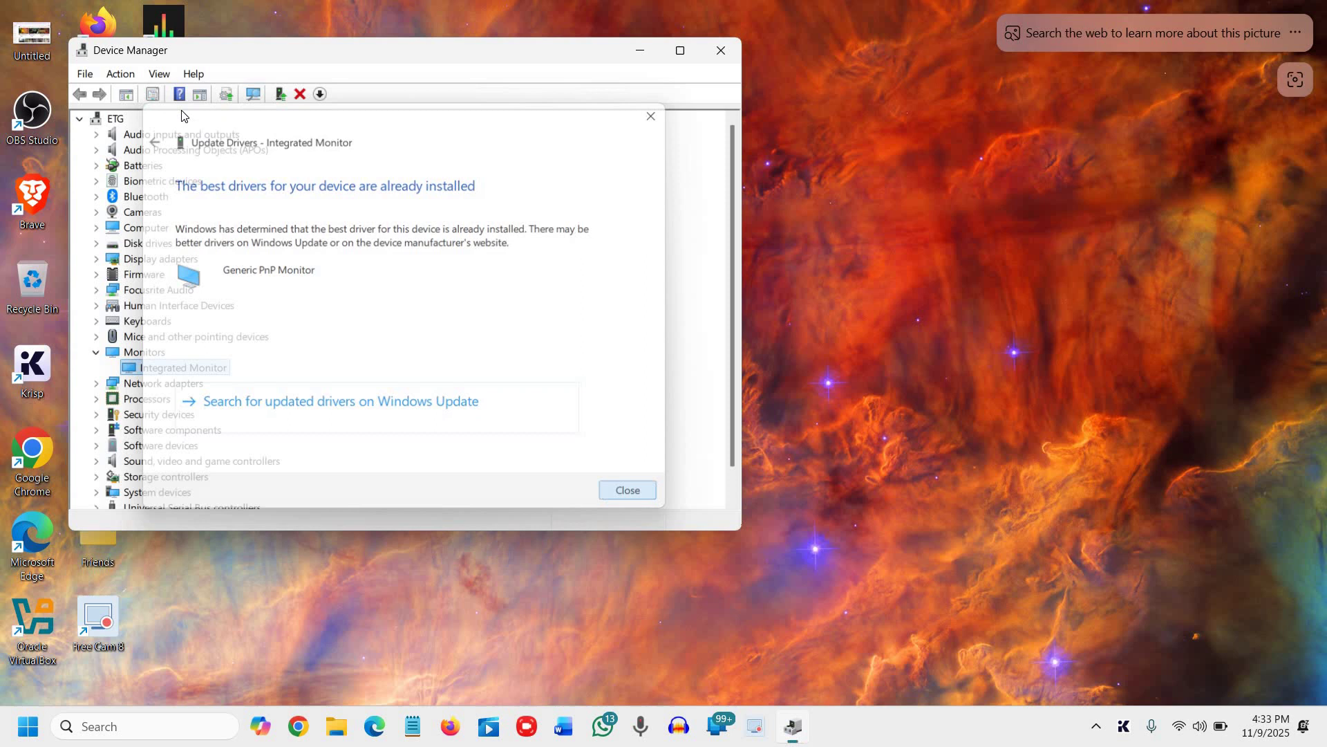
Step: Scan for hardware changes, review the refreshed device tree, and close Device Manager
left_click(127, 79)
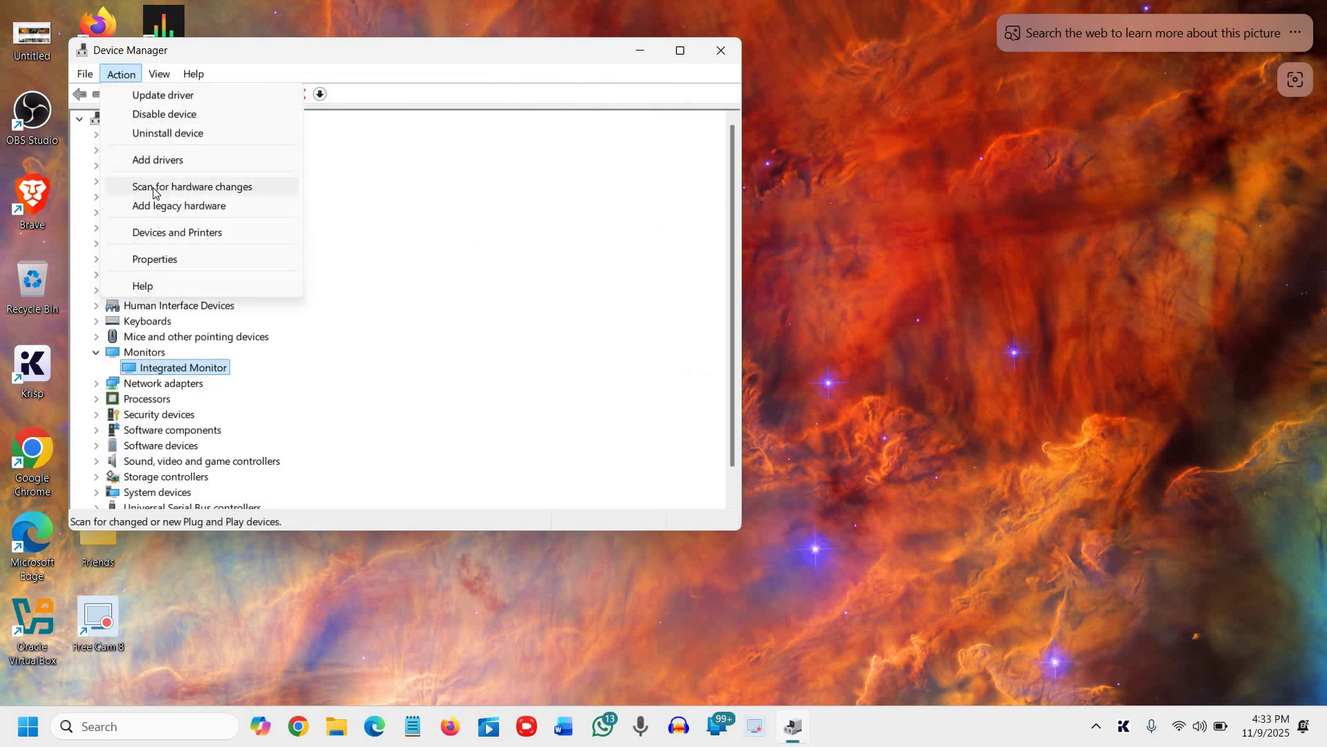
left_click(164, 188)
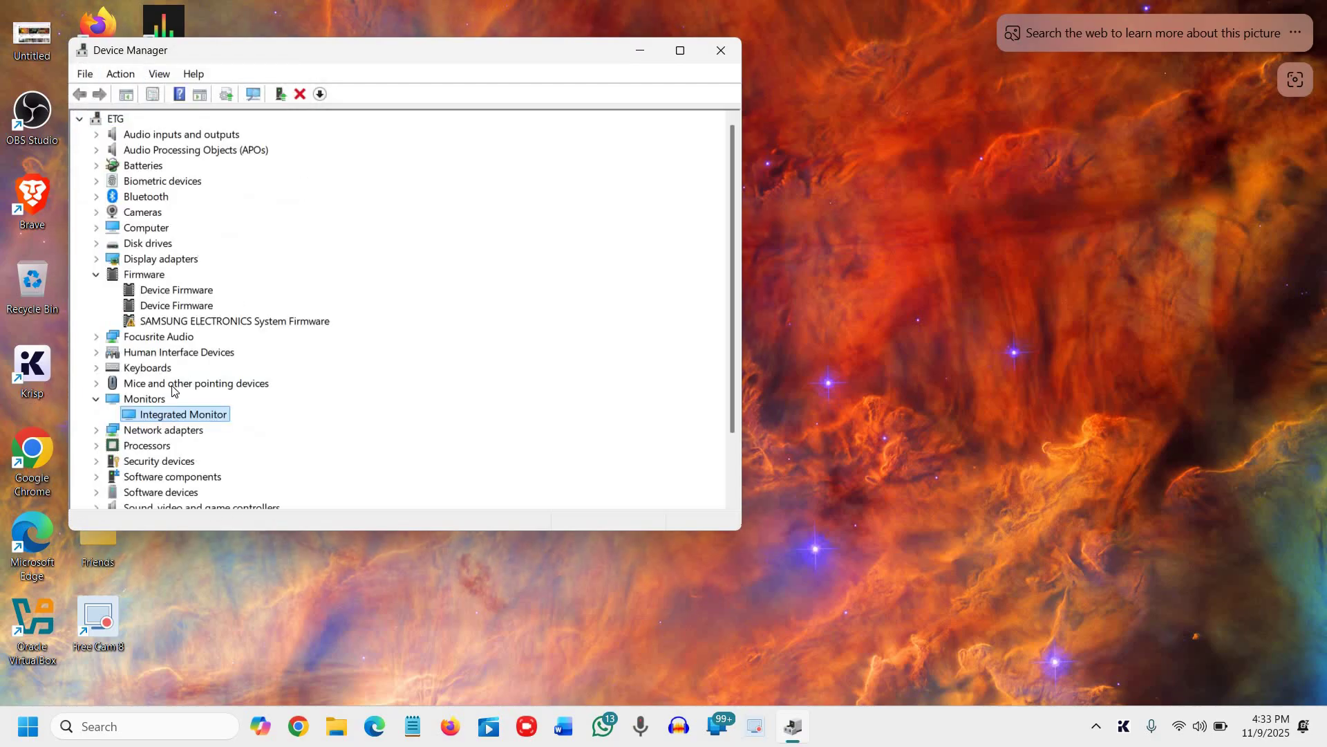
scroll(190, 421, "down", 2)
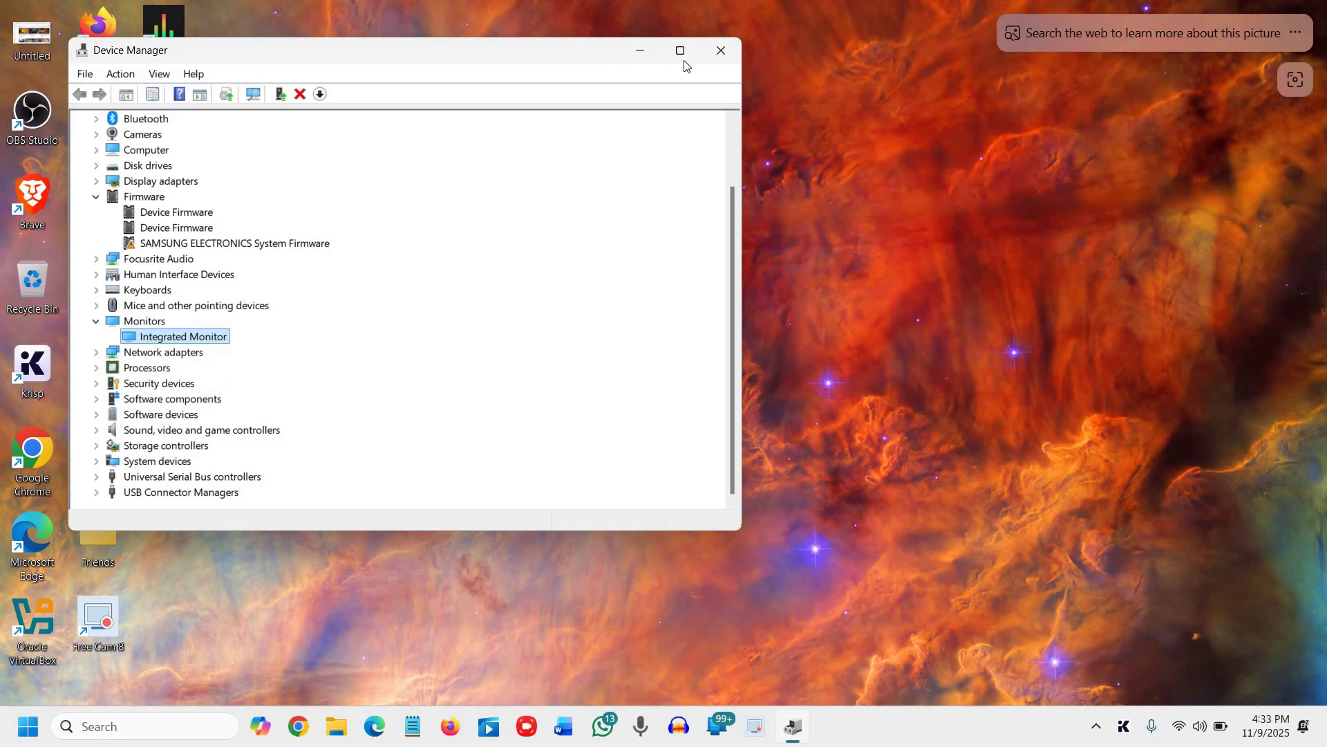
left_click(719, 51)
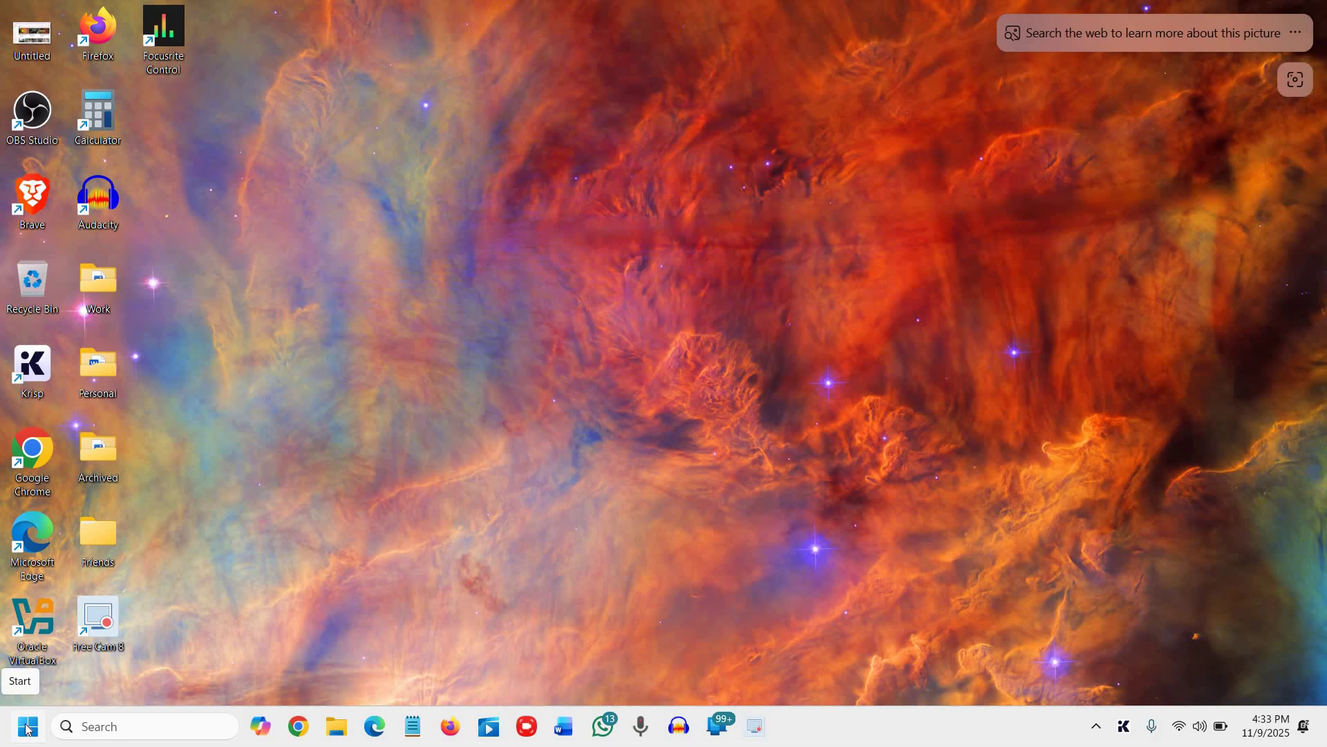
Step: Go to Windows Update's Advanced options page in Settings, showing 1 optional update
right_click(27, 729)
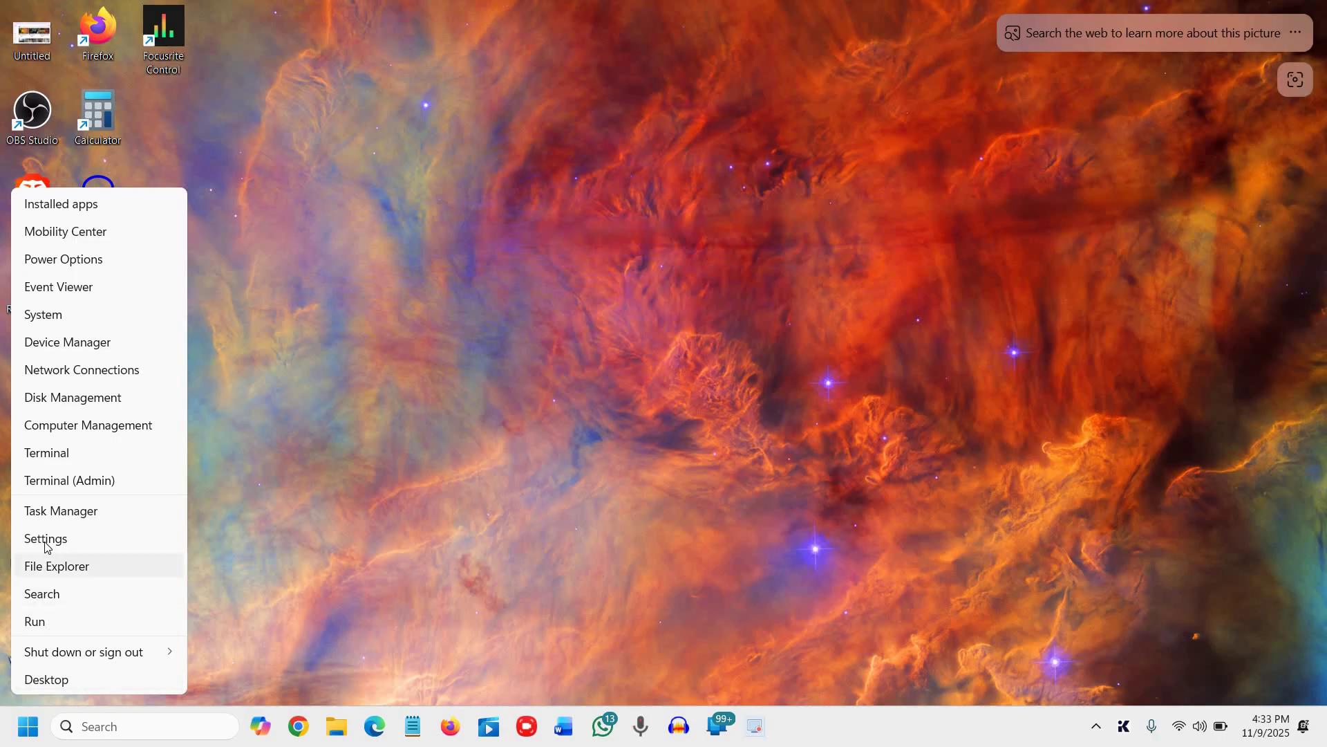
left_click(45, 539)
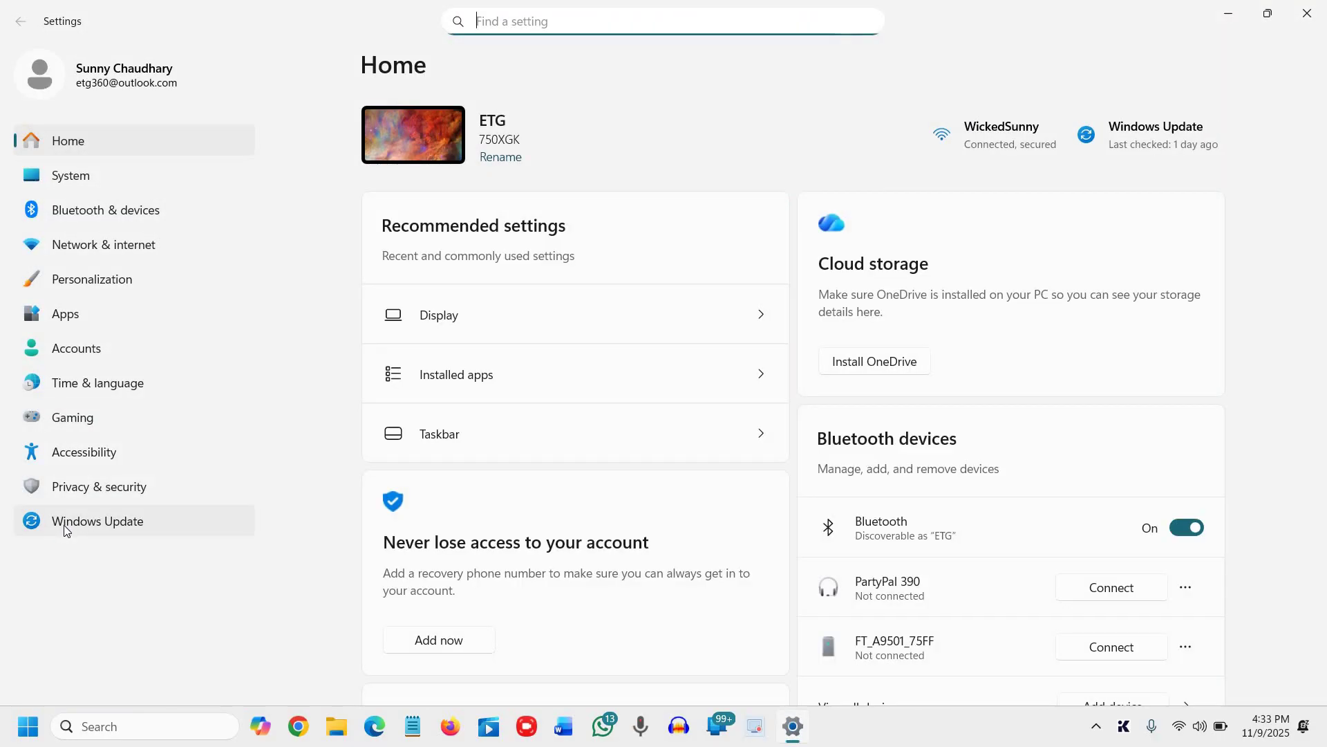
left_click(66, 529)
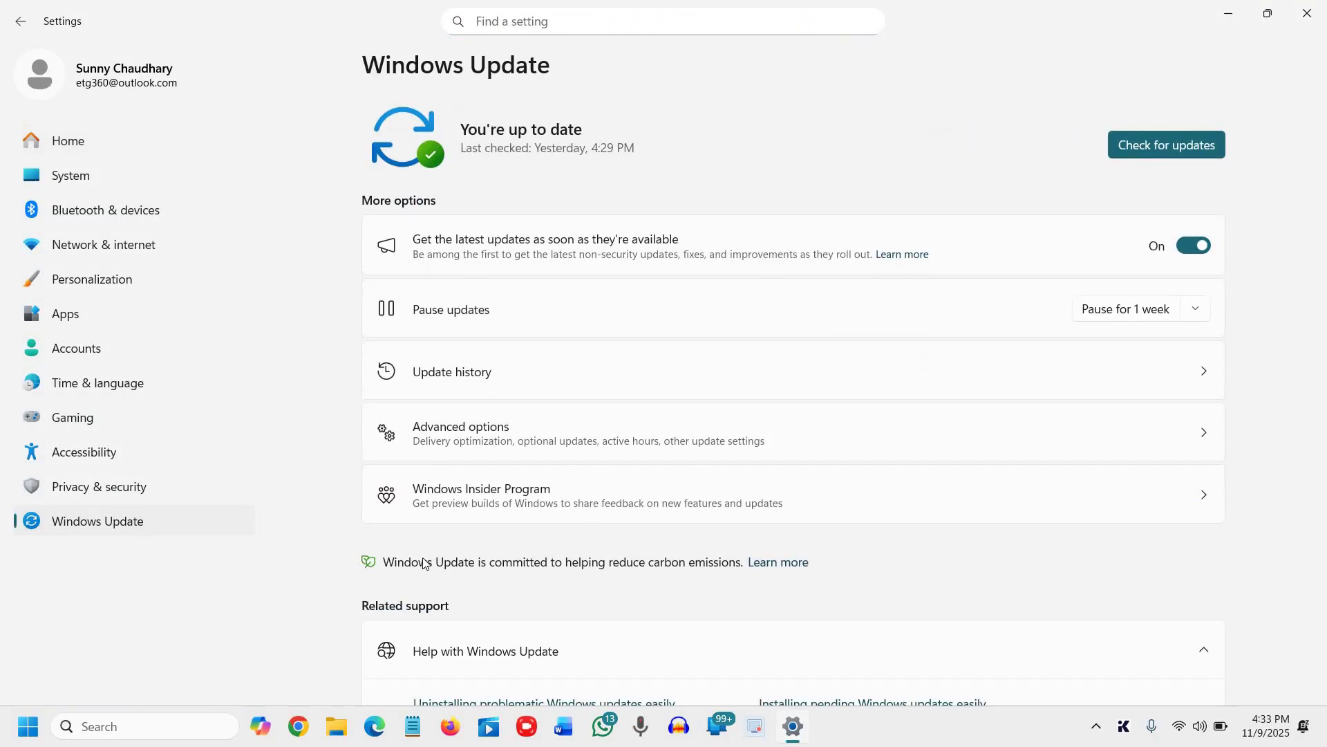
scroll(421, 560, "down", 3)
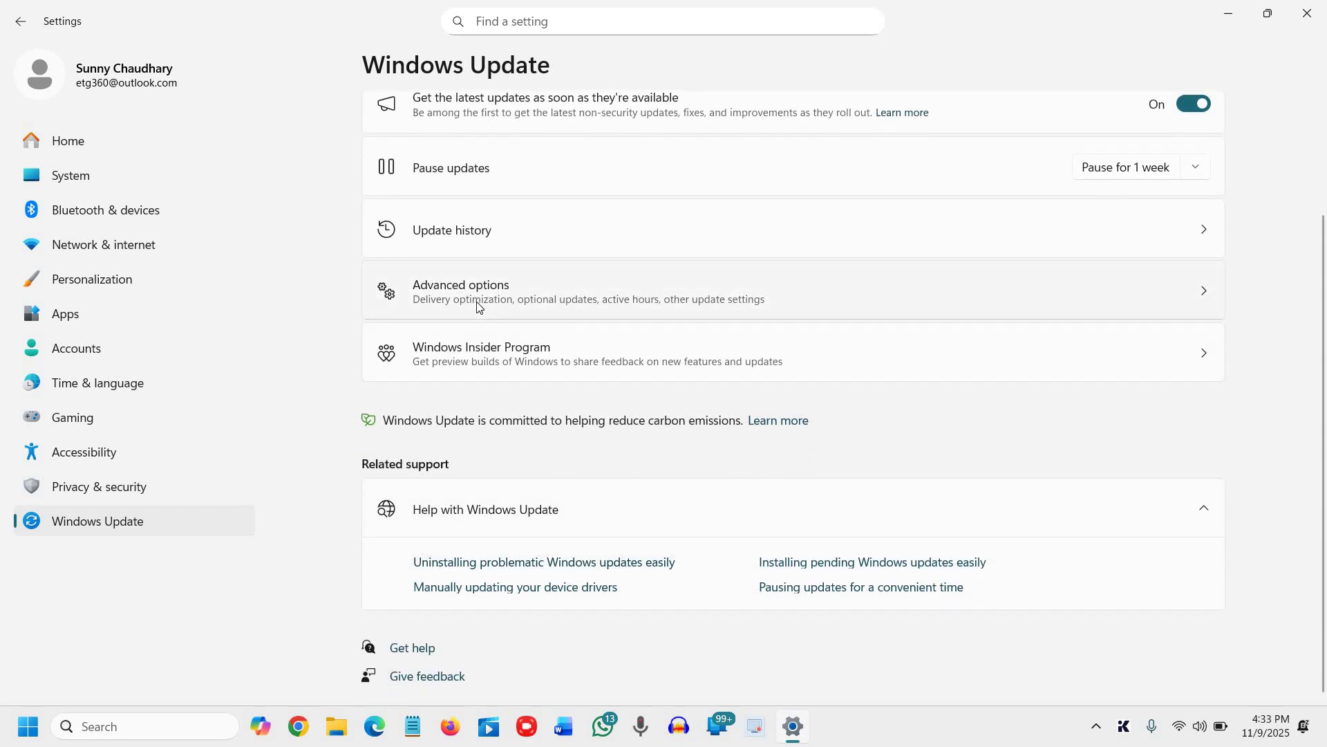
left_click(479, 307)
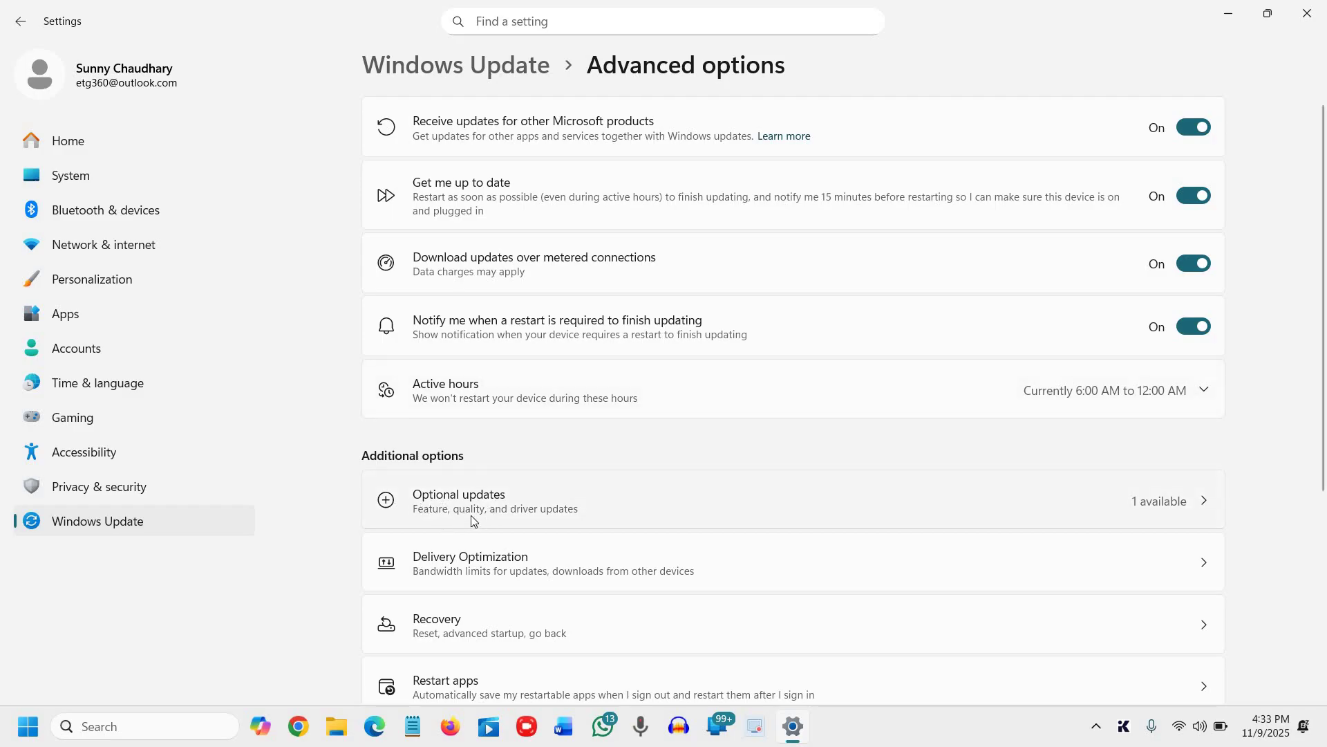
Step: Select the optional Samsung Electronics driver update (0.0.10.24) under Driver updates and download it
left_click(842, 497)
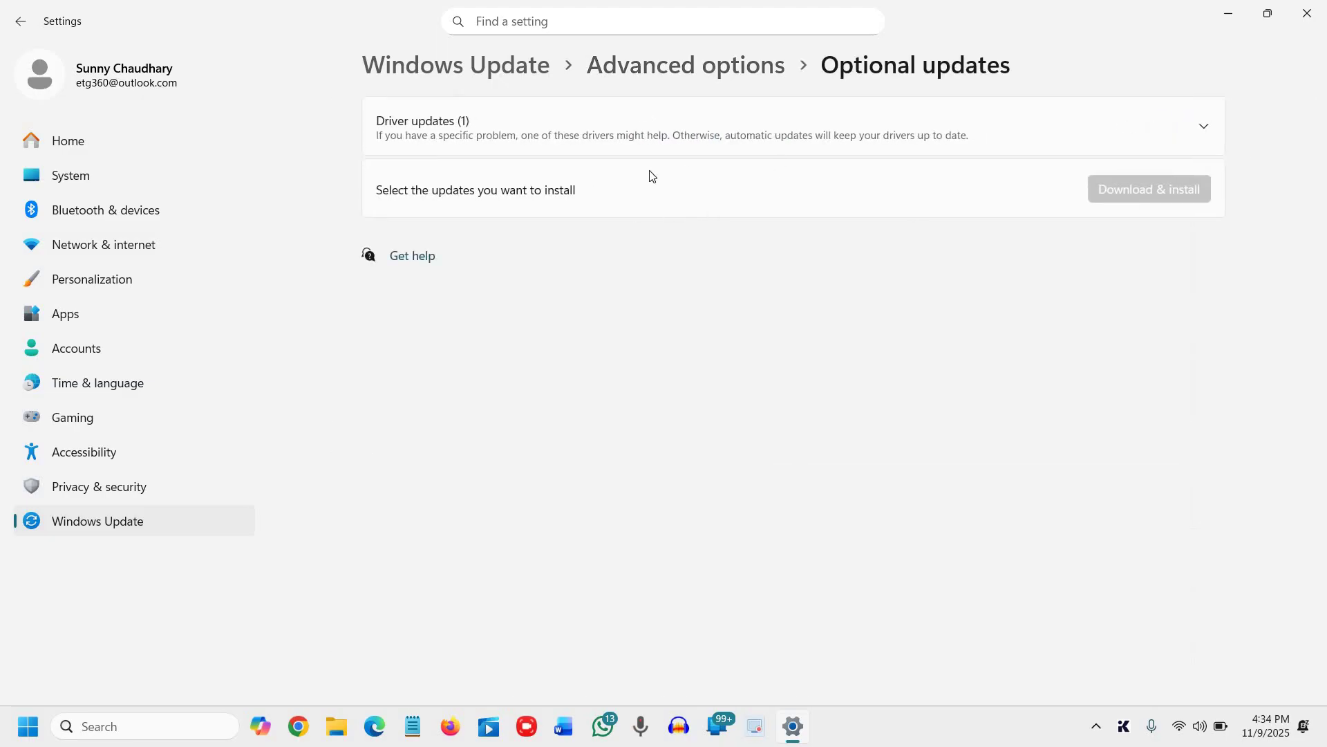
left_click(1203, 130)
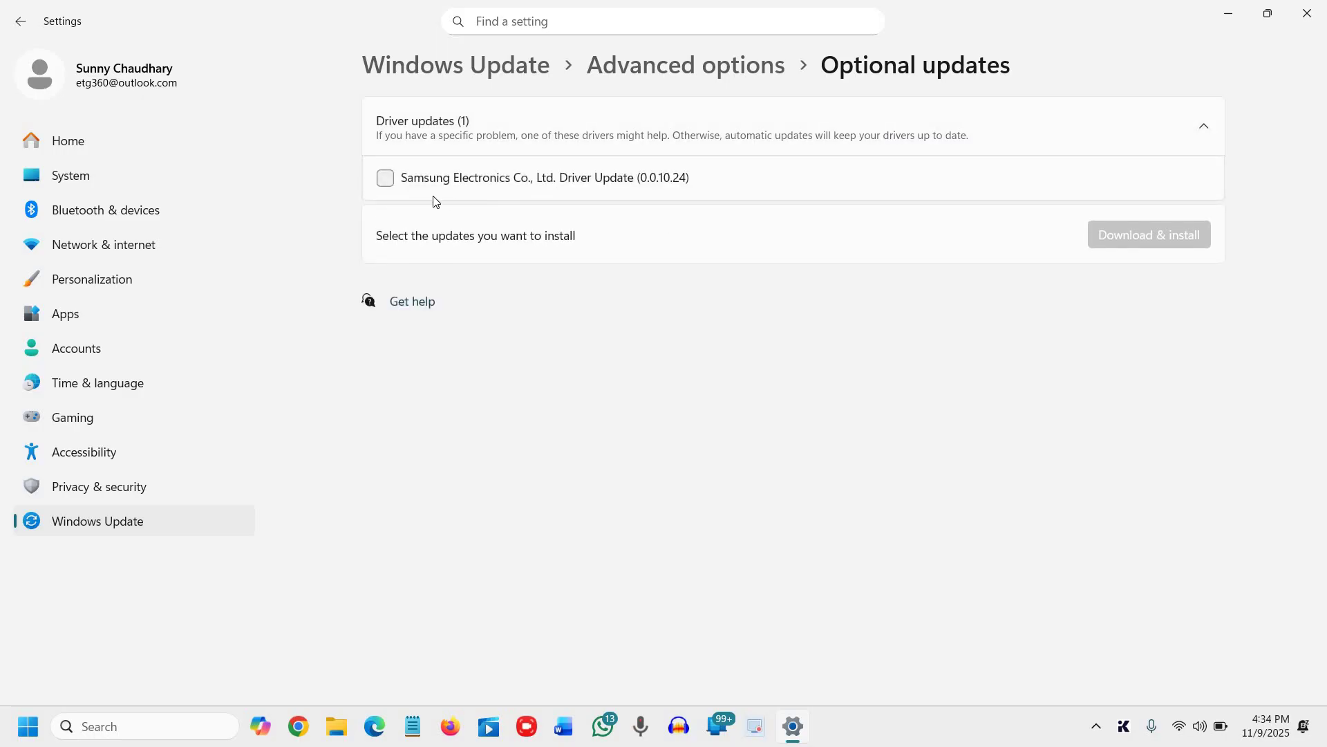
left_click(385, 179)
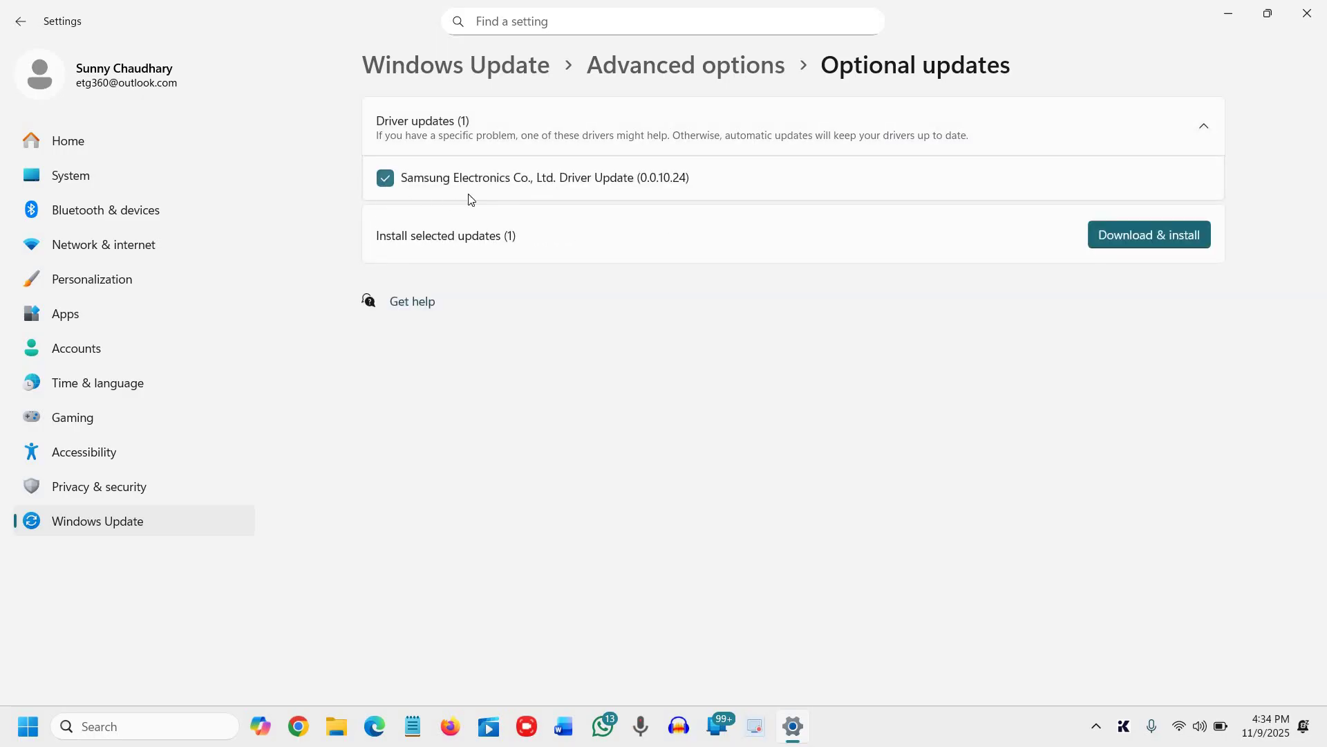
left_click(1149, 235)
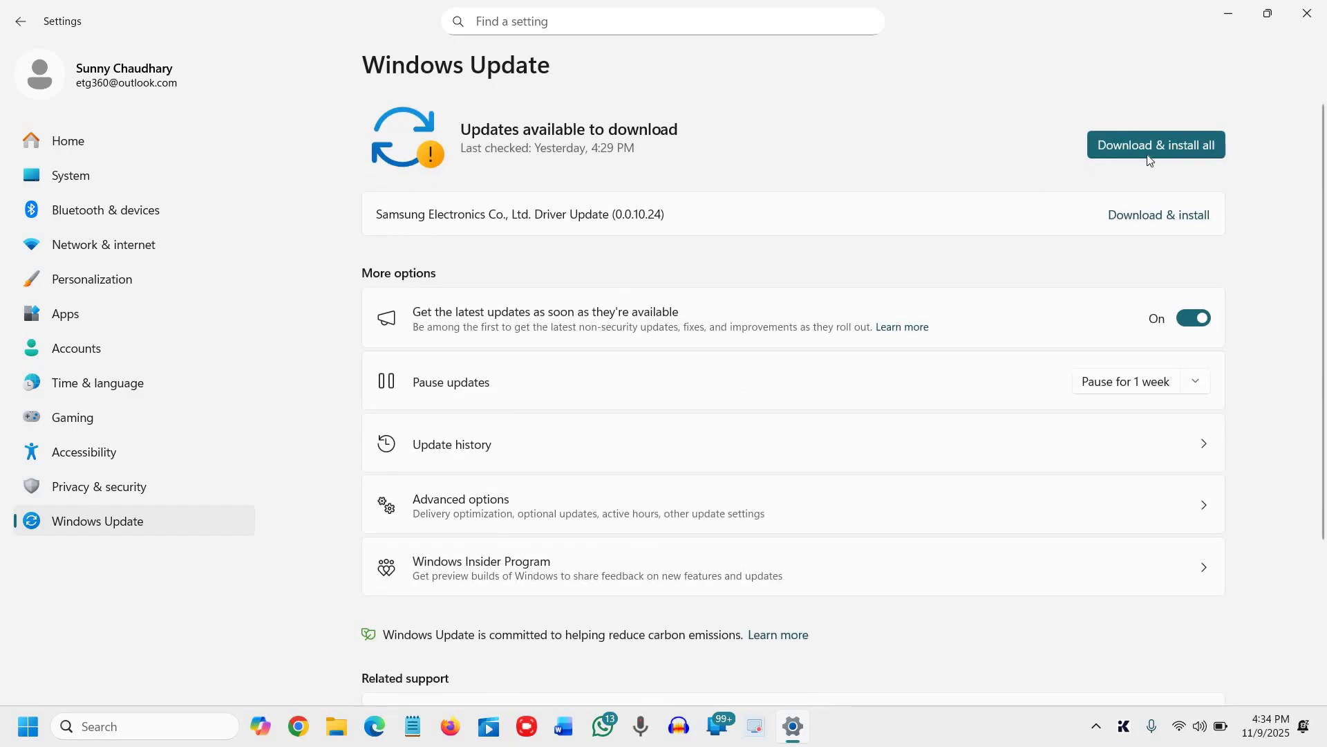
left_click(1133, 146)
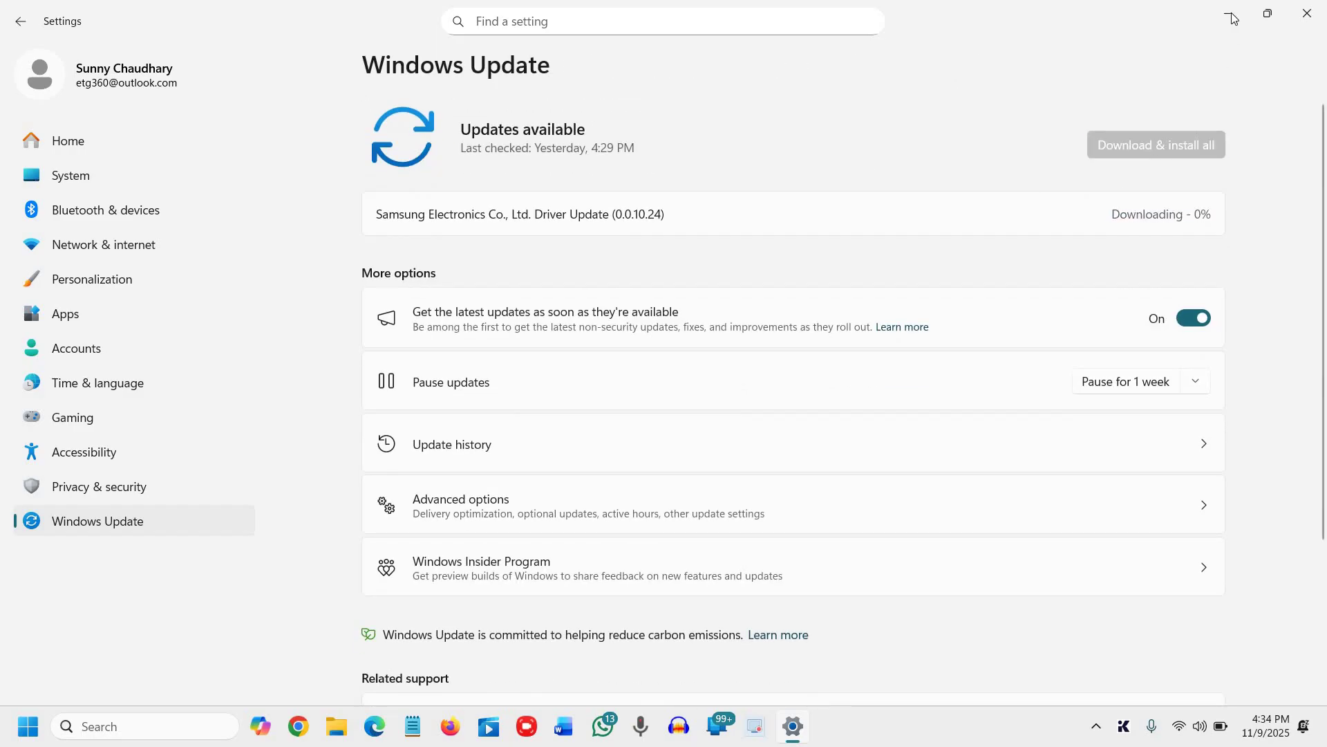
key("super+d")
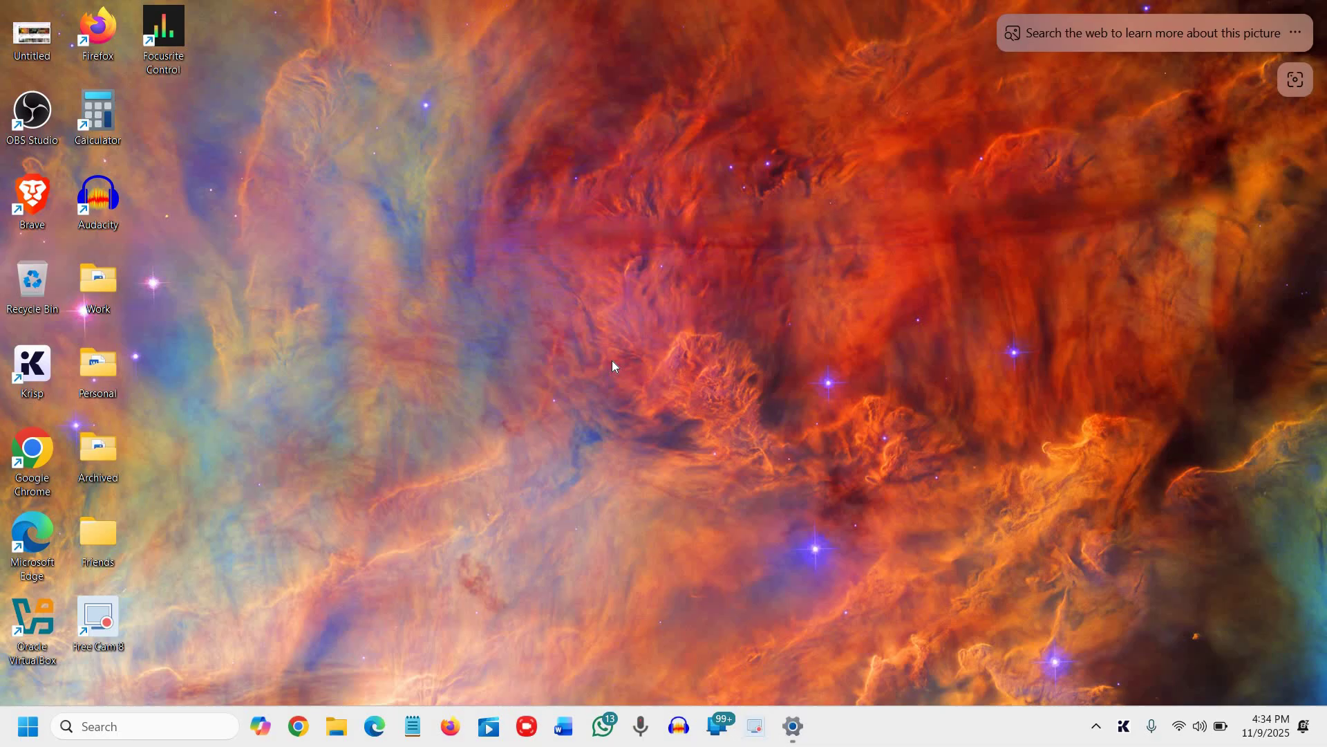